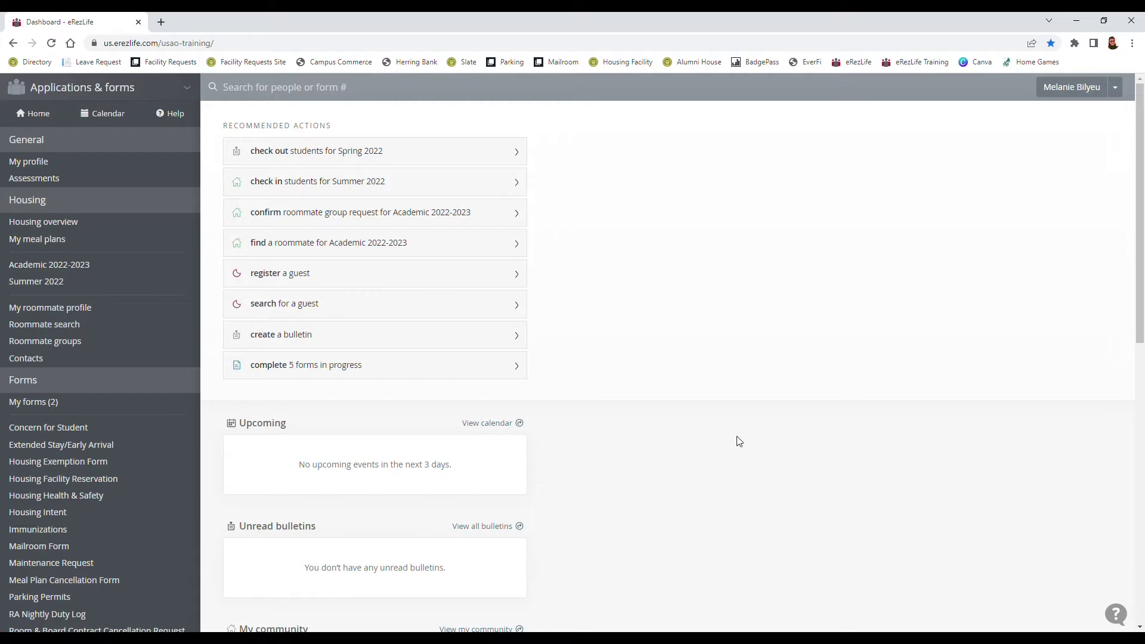
Go to the housing overview showing the Jun 23, 2022 02:20 pm room lottery timeslot
{"action": "left_click", "coordinate": [88, 232]}
{"action": "left_click", "coordinate": [79, 225]}
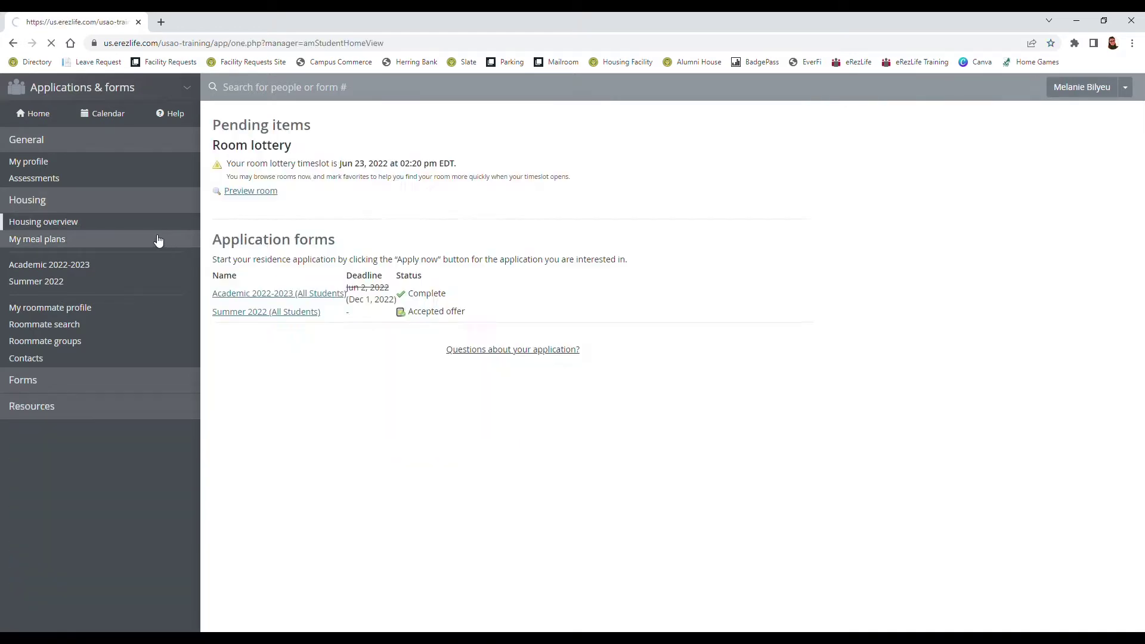
Preview the lottery rooms and switch the room finder from favourites to searching all rooms
{"action": "left_click", "coordinate": [257, 199]}
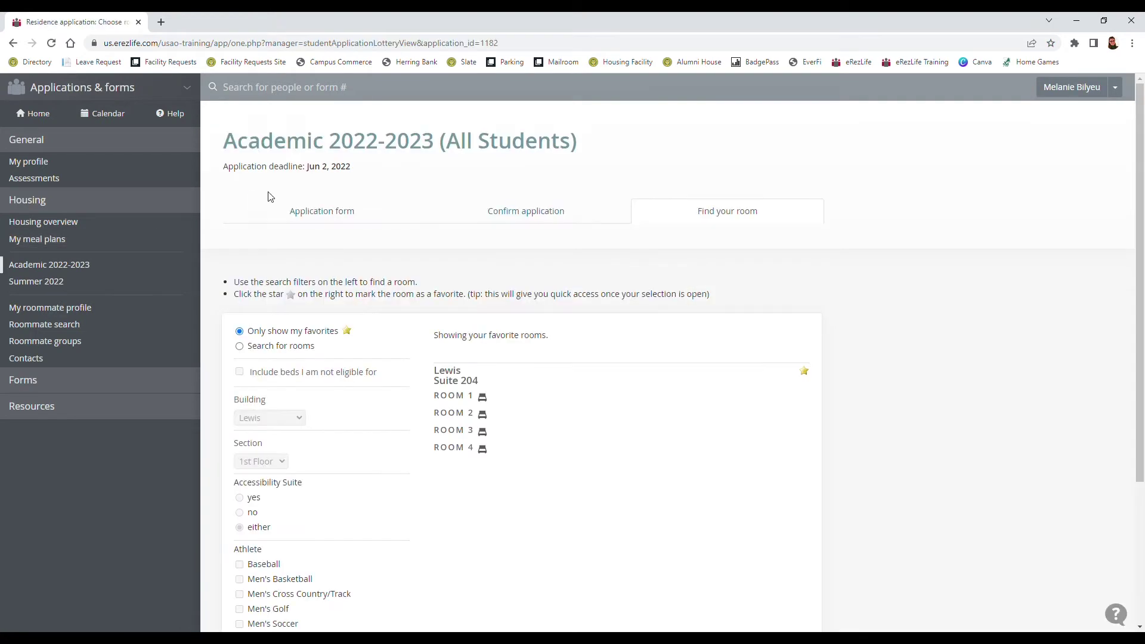
{"action": "scroll", "coordinate": [954, 290], "scroll_direction": "down", "scroll_amount": 3}
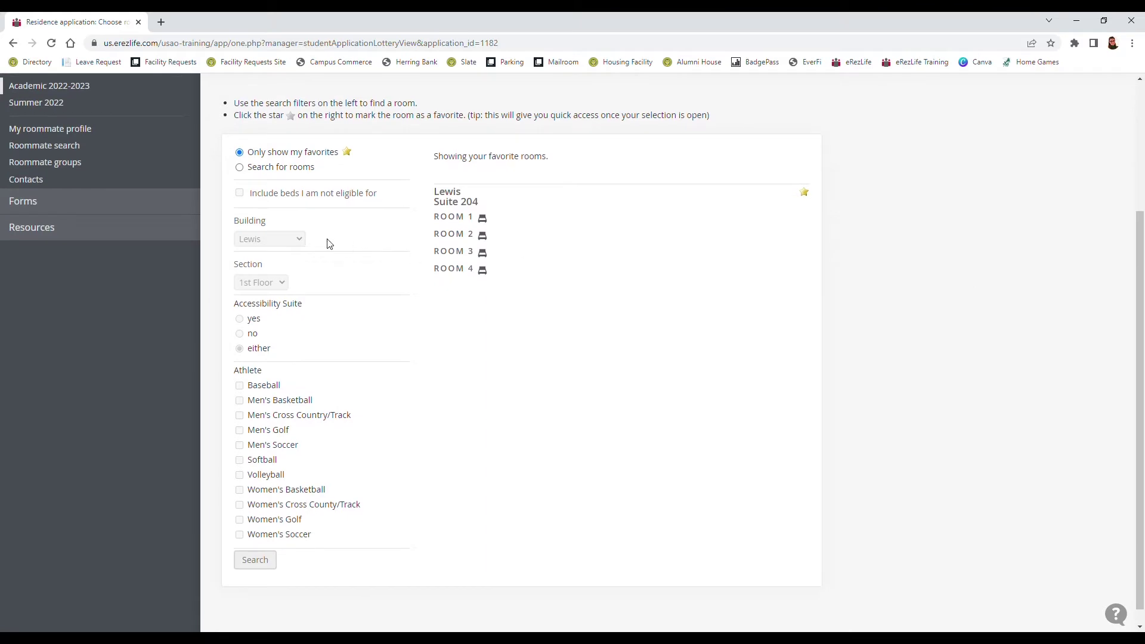
{"action": "left_click", "coordinate": [240, 167]}
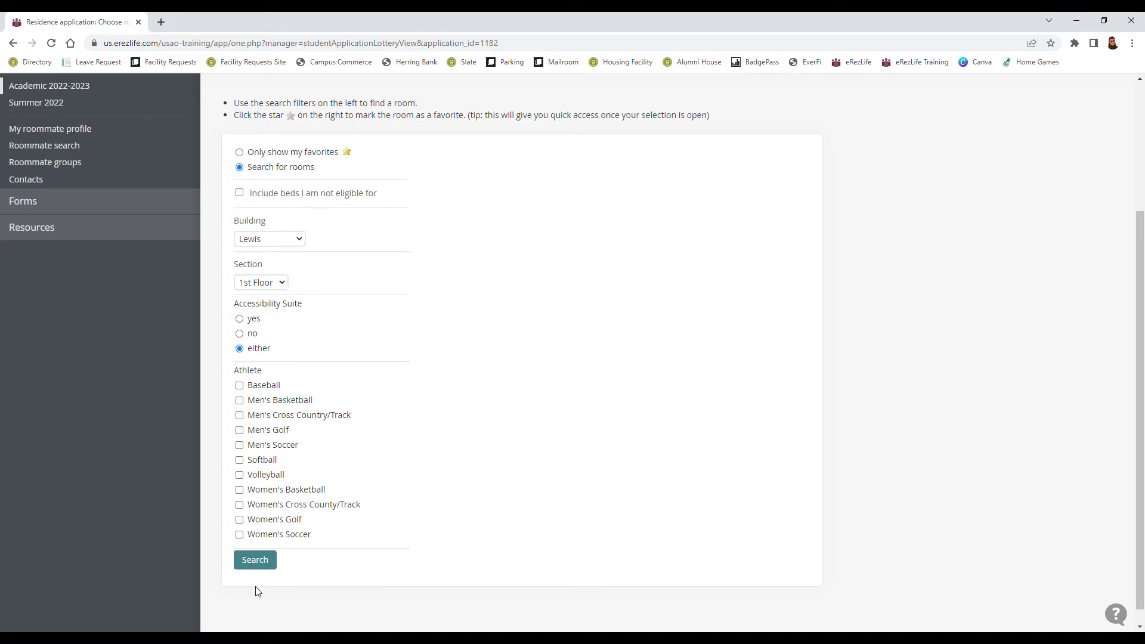
Search Lewis 1st Floor rooms, finding 15 matches, and star Suite 108 as a favourite
{"action": "left_click", "coordinate": [291, 242]}
{"action": "left_click", "coordinate": [293, 243]}
{"action": "left_click", "coordinate": [456, 344]}
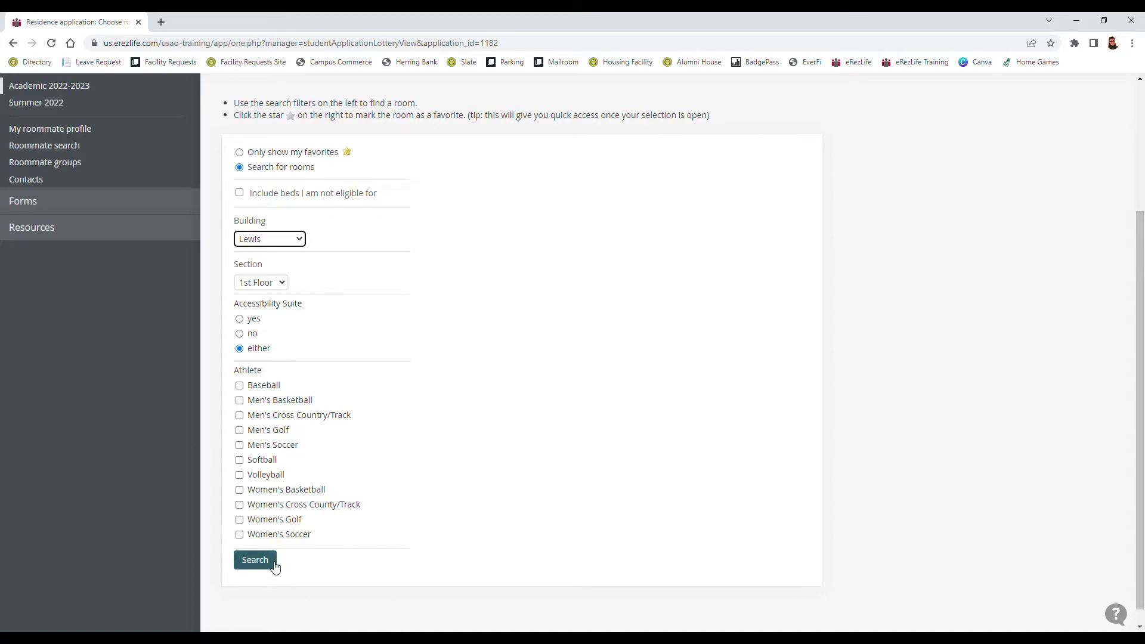
{"action": "left_click", "coordinate": [253, 565]}
{"action": "scroll", "coordinate": [671, 376], "scroll_direction": "down", "scroll_amount": 5}
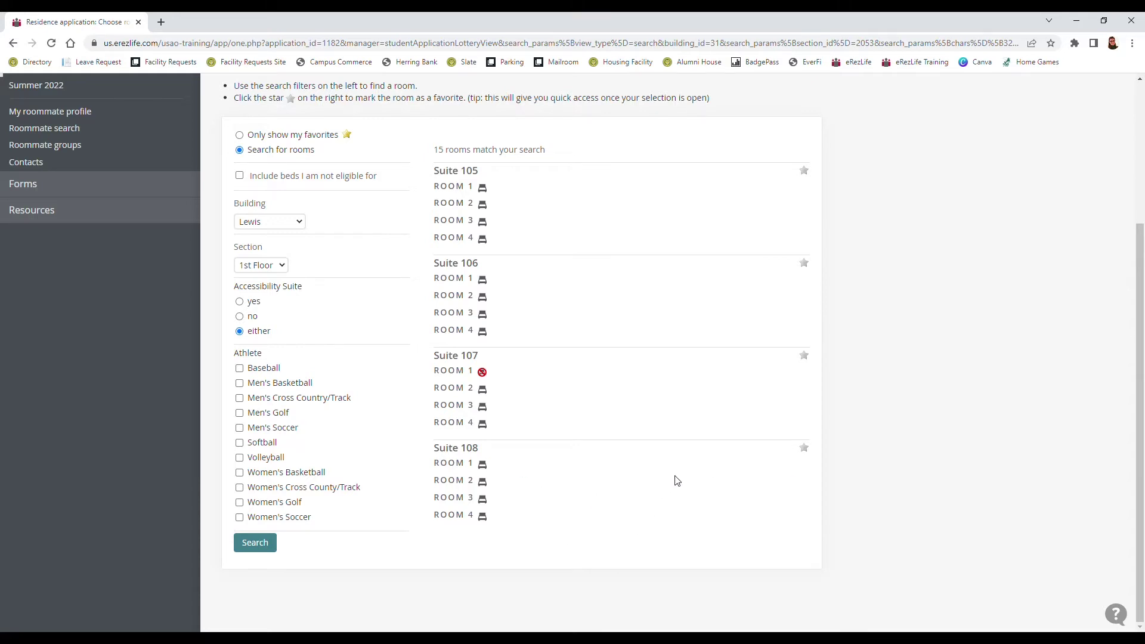
{"action": "left_click", "coordinate": [804, 449]}
Join the Roomies! roommate group by selecting My choice on the Roommate groups page
{"action": "scroll", "coordinate": [217, 232], "scroll_direction": "up", "scroll_amount": 3}
{"action": "scroll", "coordinate": [217, 260], "scroll_direction": "down", "scroll_amount": 3}
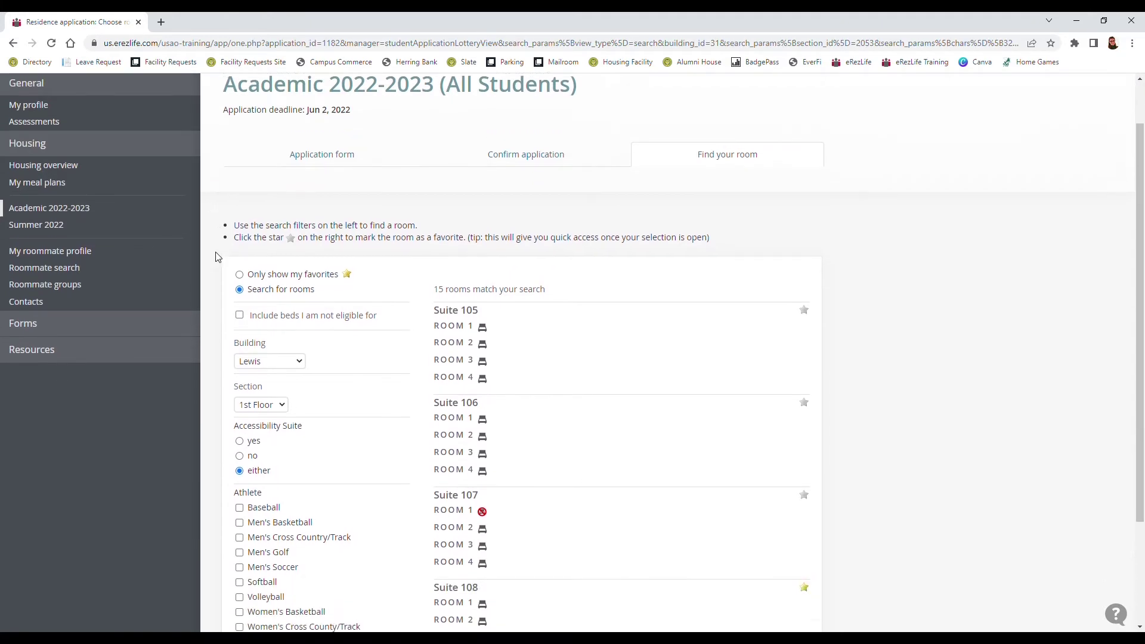
{"action": "scroll", "coordinate": [221, 262], "scroll_direction": "up", "scroll_amount": 3}
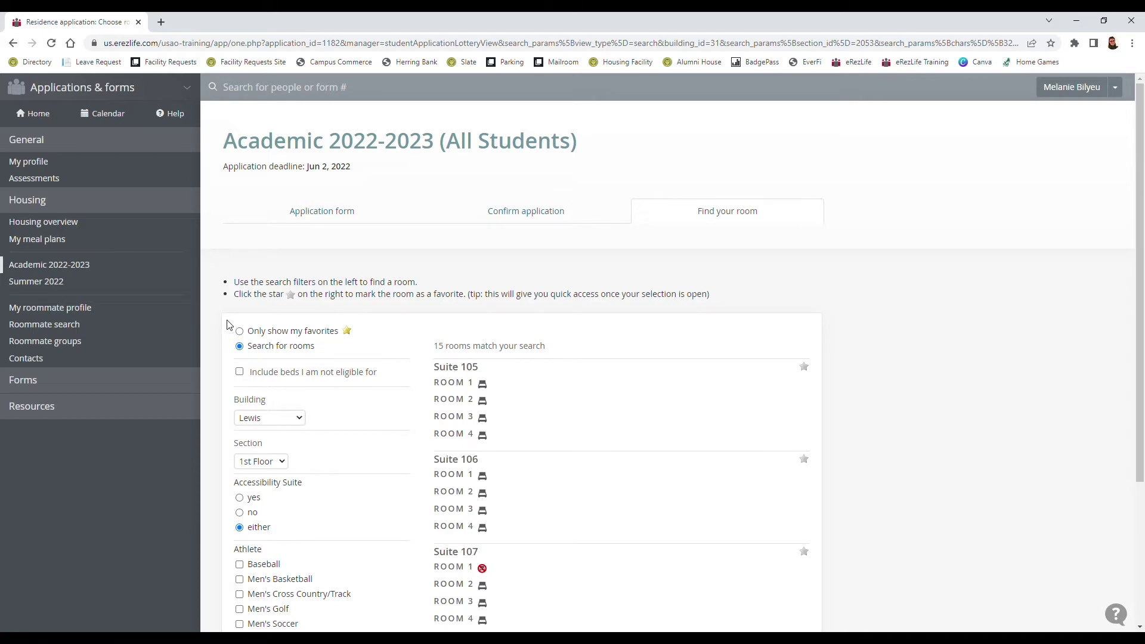
{"action": "left_click", "coordinate": [106, 346]}
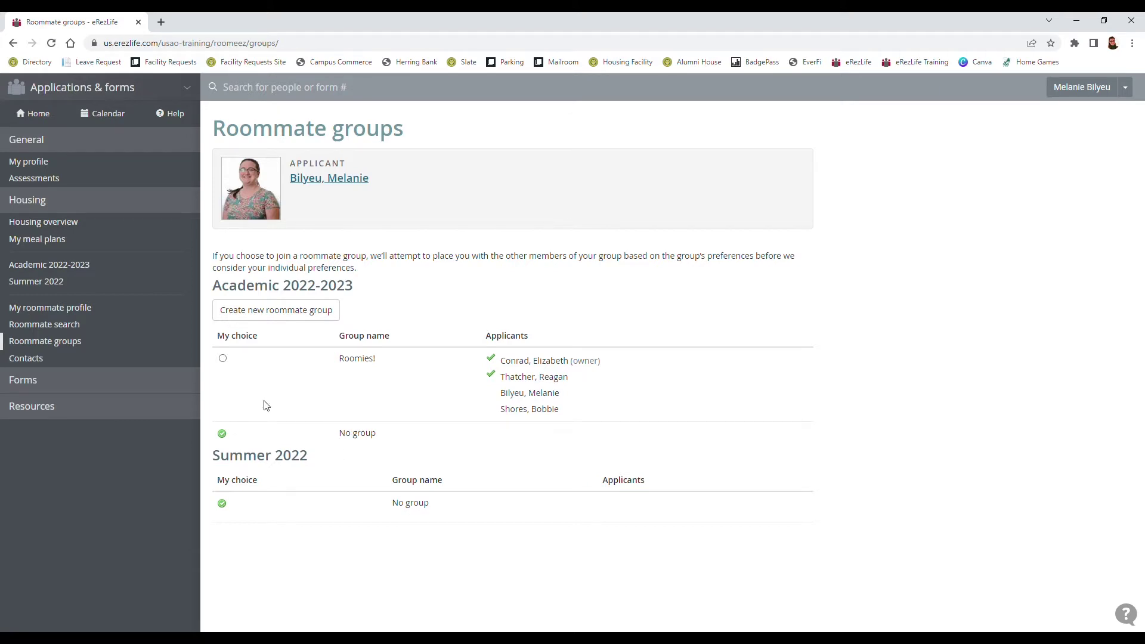
{"action": "left_click", "coordinate": [223, 358]}
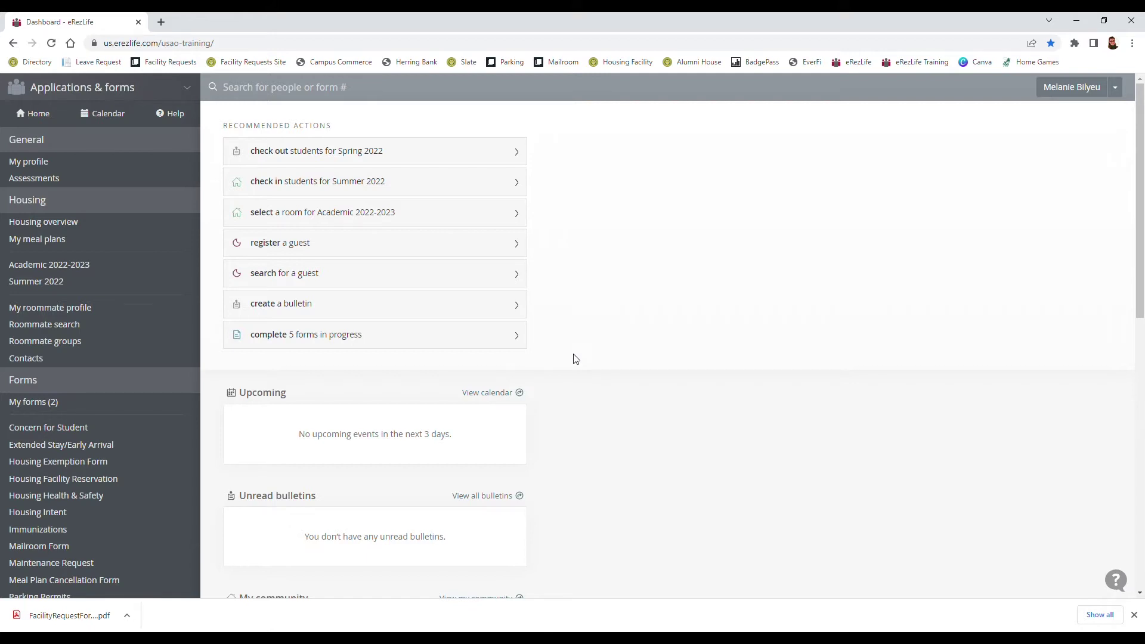
Recheck Roommate groups membership, then return to the housing overview
{"action": "left_click", "coordinate": [96, 342]}
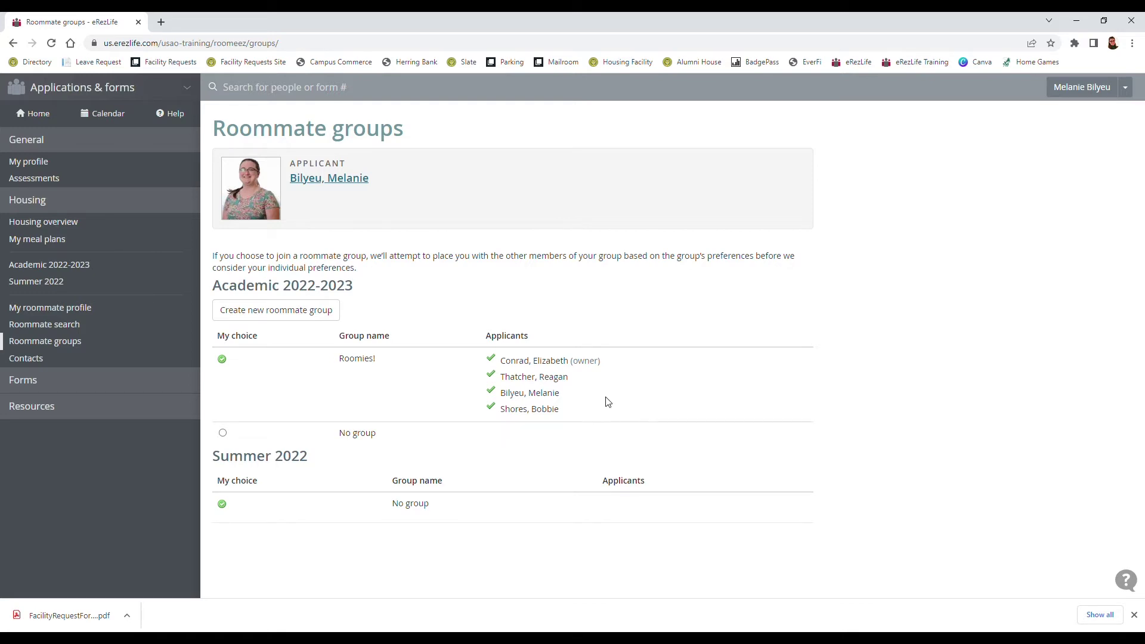
{"action": "left_click", "coordinate": [86, 229]}
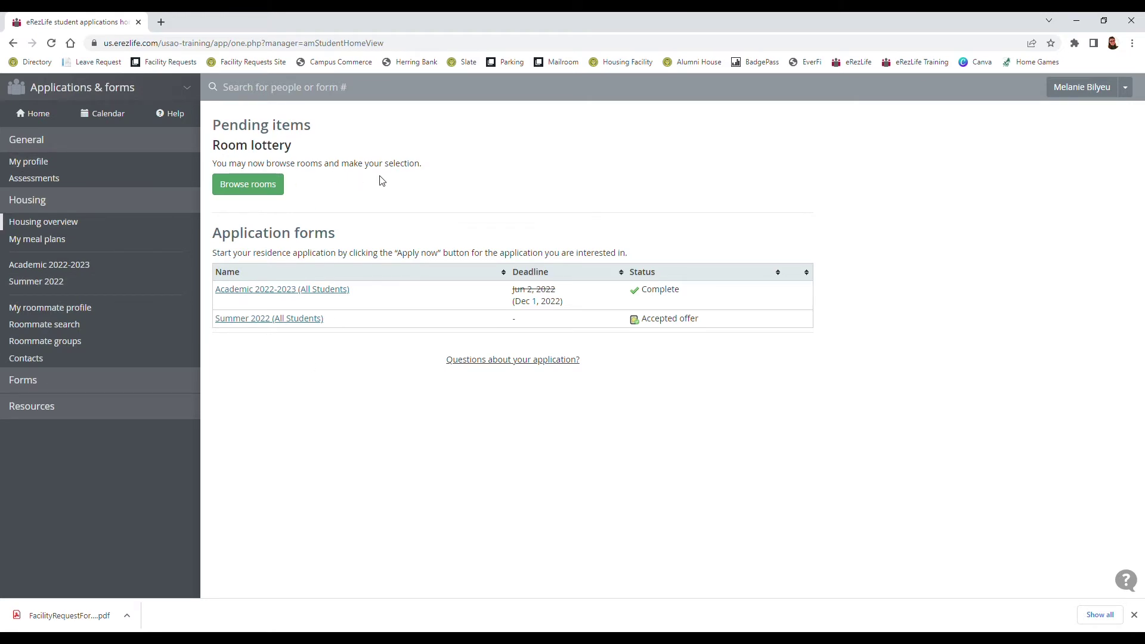
Browse lottery rooms filtered to favourites only, listing Lewis Suite 108 and Suite 204
{"action": "left_click", "coordinate": [244, 197]}
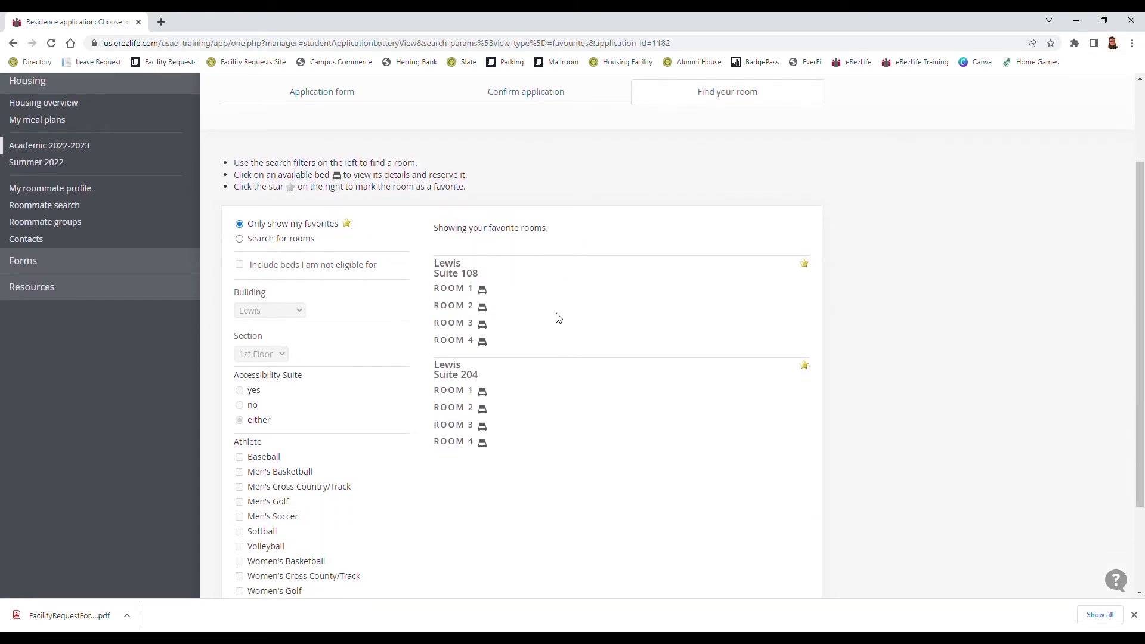
{"action": "scroll", "coordinate": [575, 385], "scroll_direction": "down", "scroll_amount": 1}
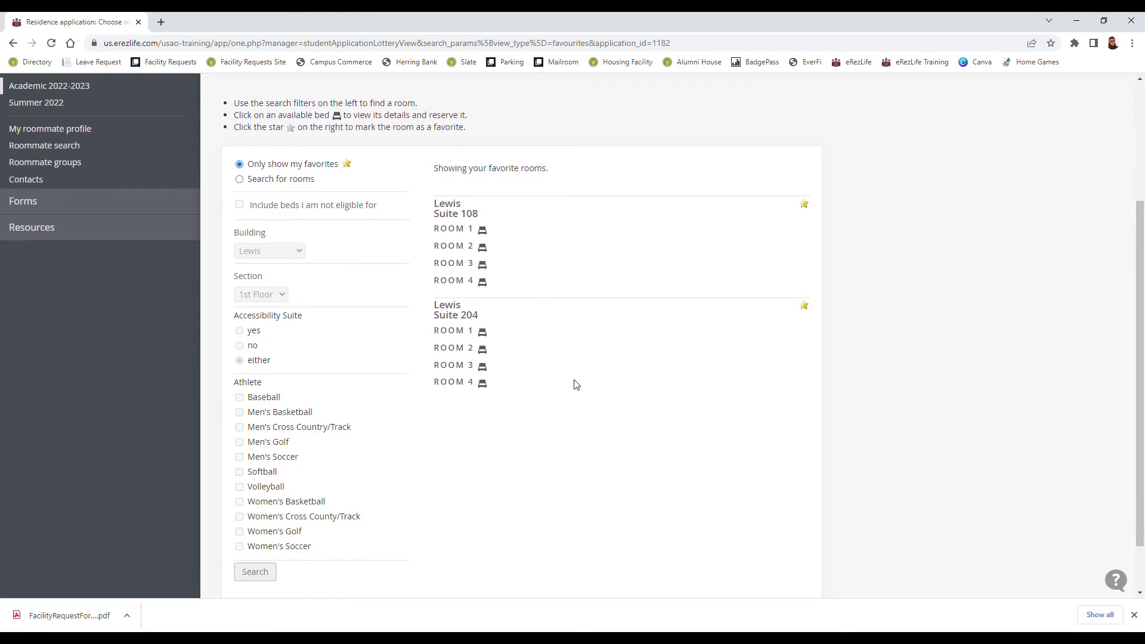
{"action": "left_click", "coordinate": [240, 181]}
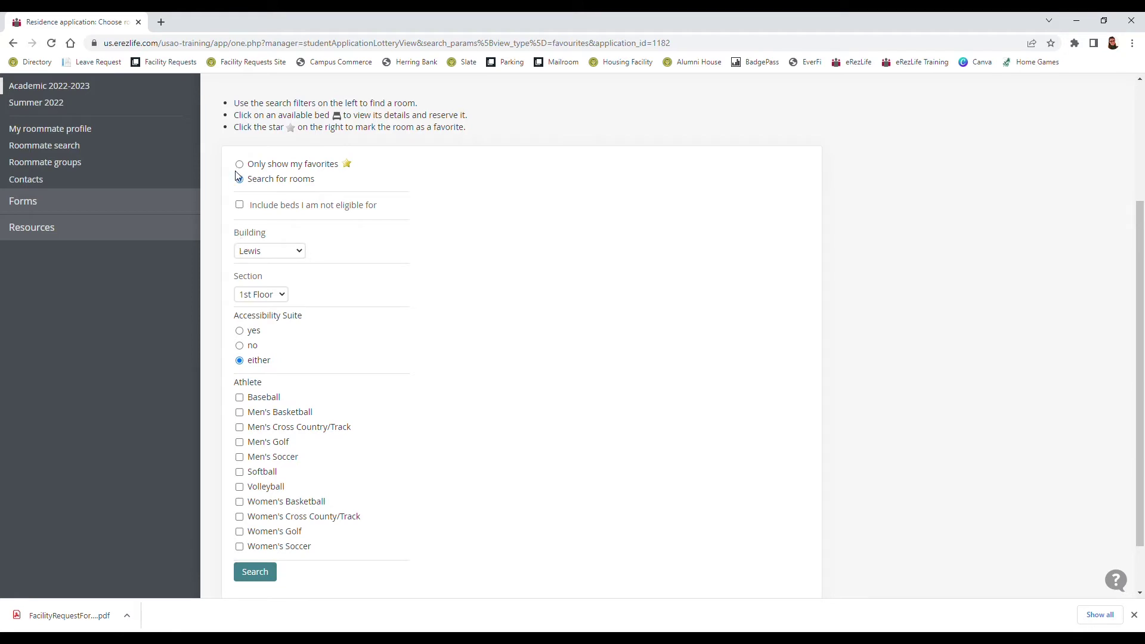
{"action": "left_click", "coordinate": [239, 167]}
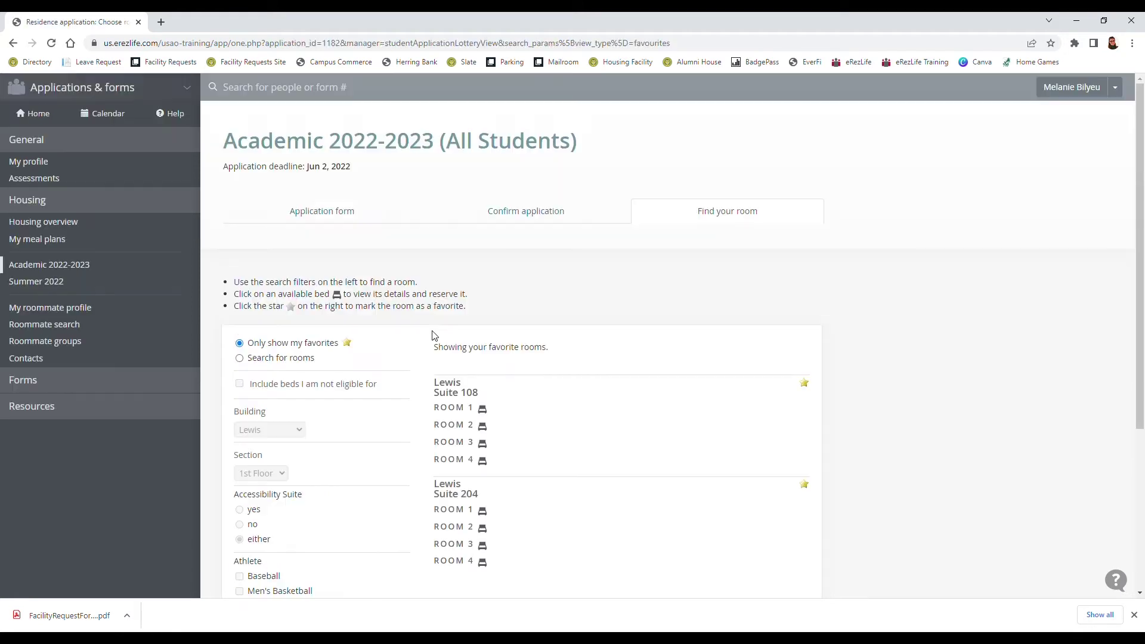
{"action": "scroll", "coordinate": [596, 355], "scroll_direction": "down", "scroll_amount": 1}
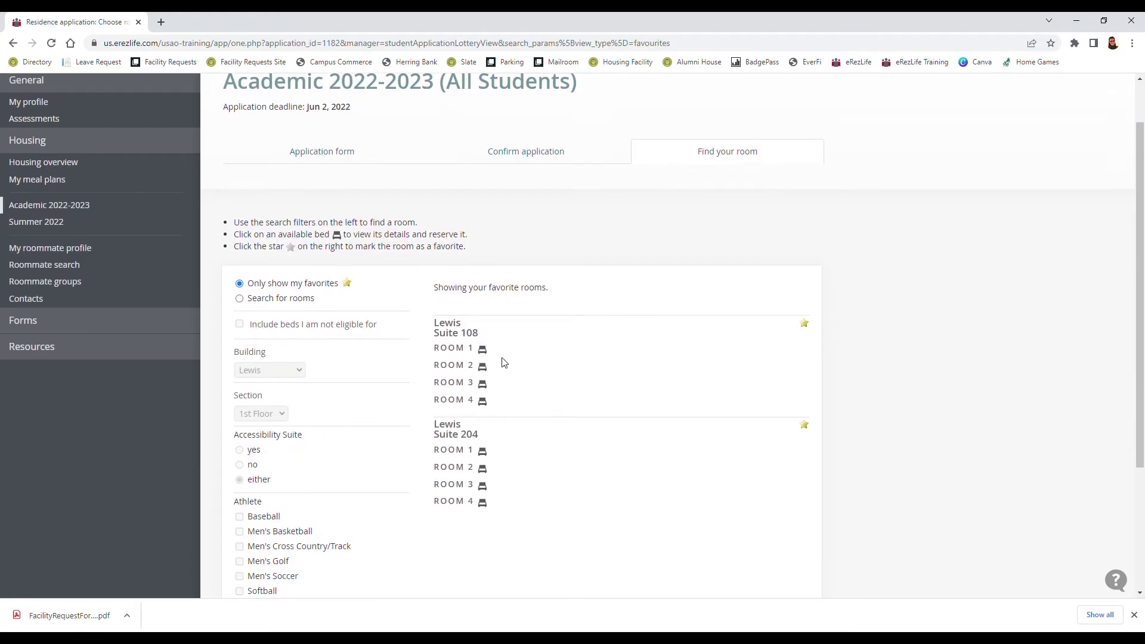
{"action": "scroll", "coordinate": [502, 346], "scroll_direction": "down", "scroll_amount": 1}
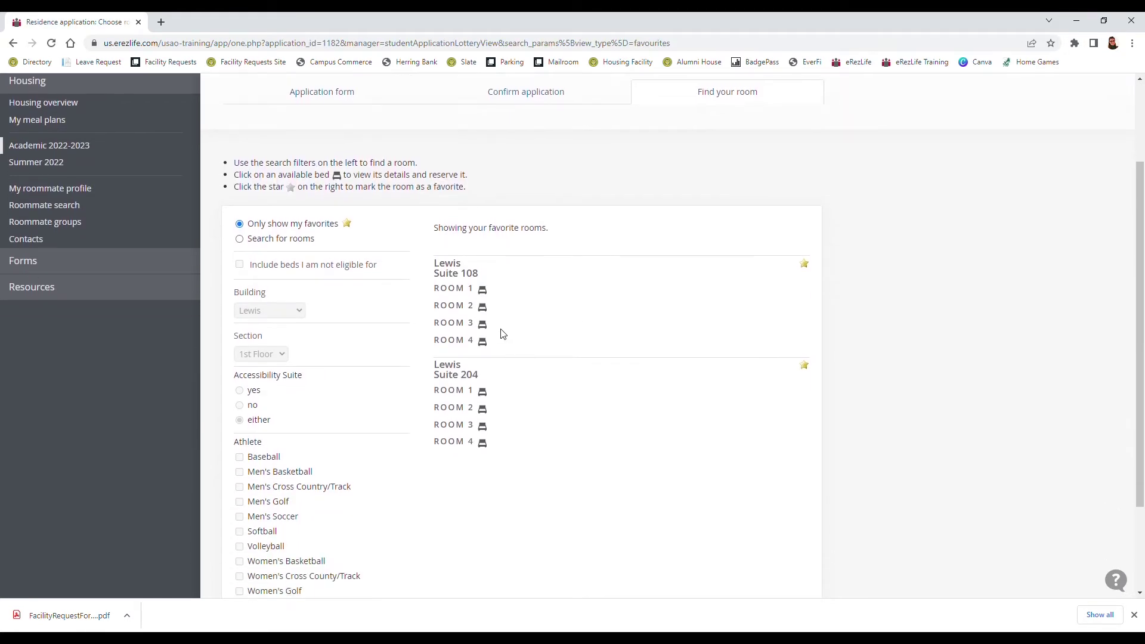
Choose the bed in Lewis 1st Floor Suite 108, room 1
{"action": "left_click", "coordinate": [483, 292]}
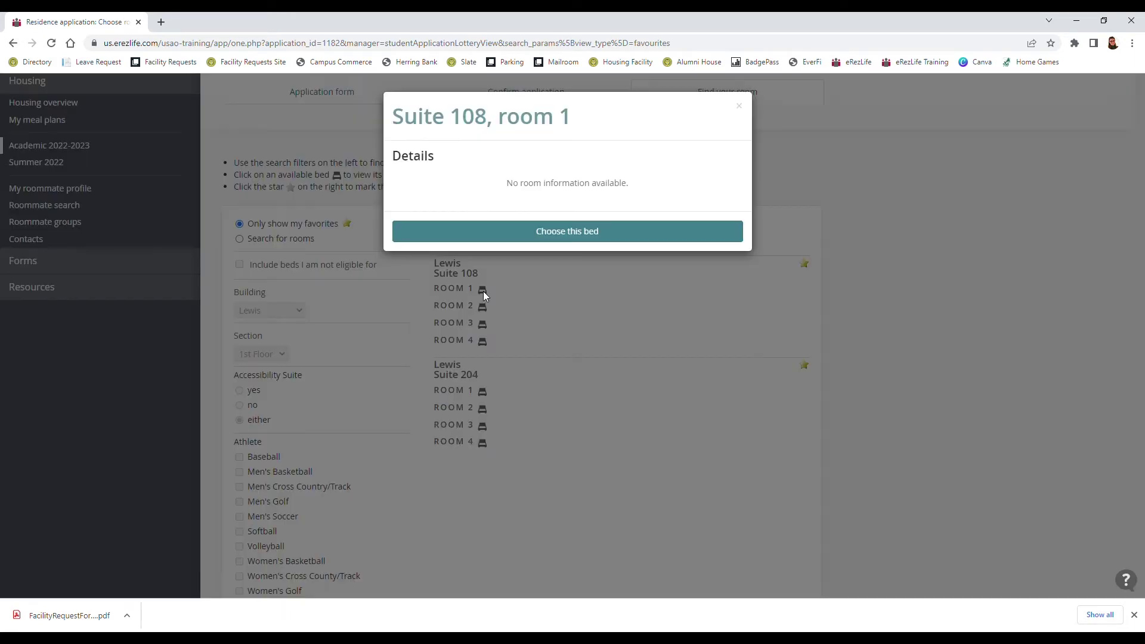
{"action": "left_click", "coordinate": [508, 238]}
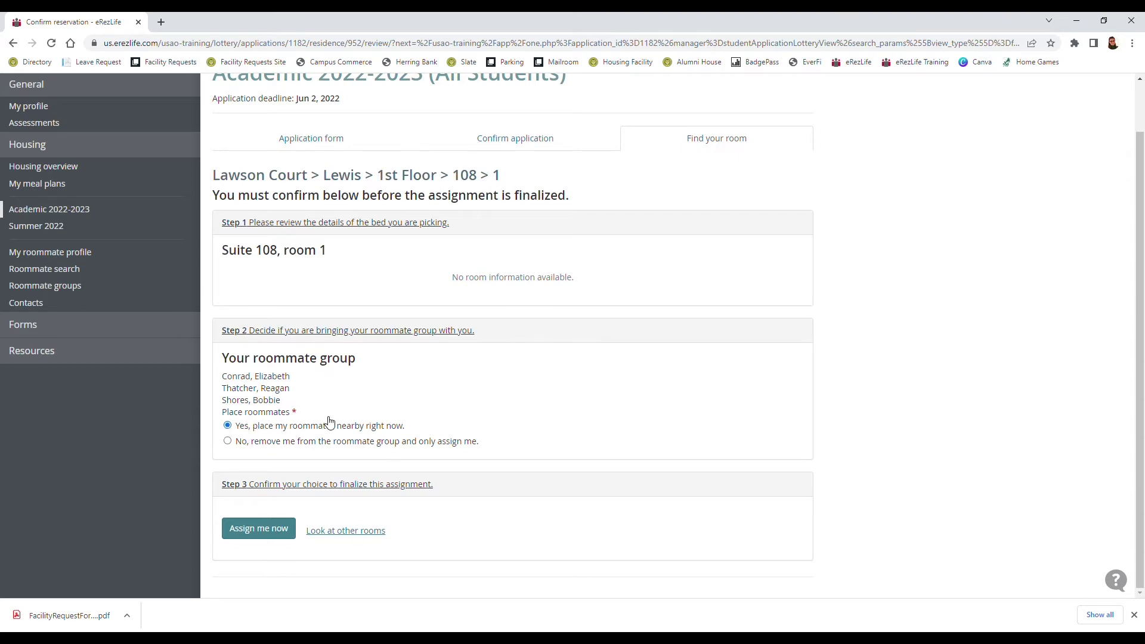
Confirm the assignment, placing the roommate group in Suite 108 rooms 1 to 4
{"action": "left_click", "coordinate": [262, 533]}
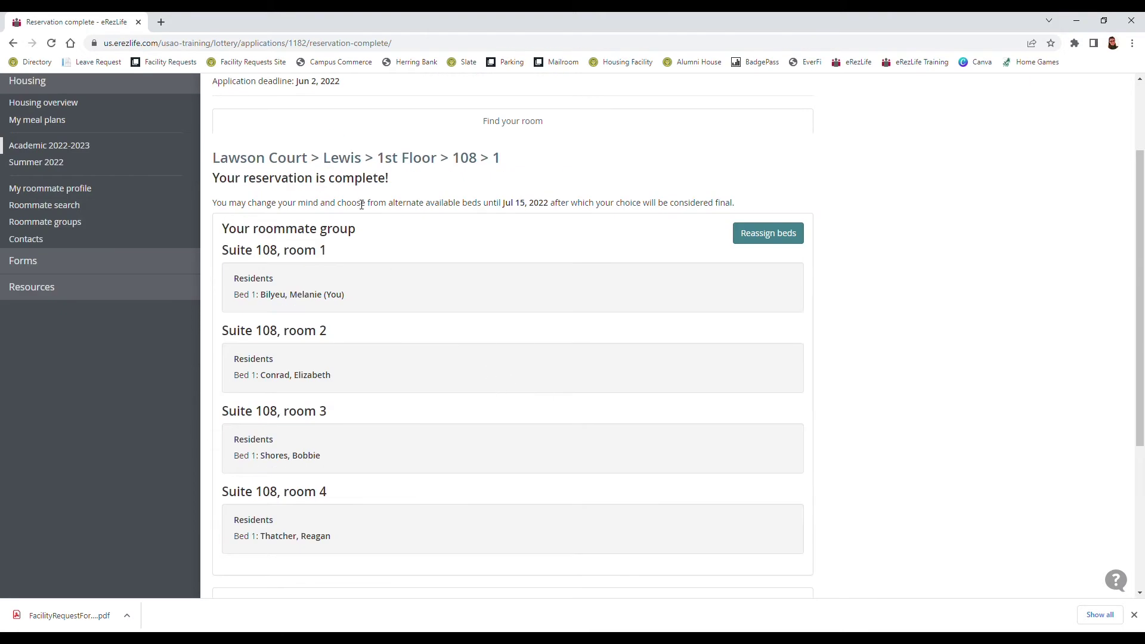
{"action": "scroll", "coordinate": [360, 216], "scroll_direction": "up", "scroll_amount": 2}
{"action": "scroll", "coordinate": [432, 379], "scroll_direction": "down", "scroll_amount": 2}
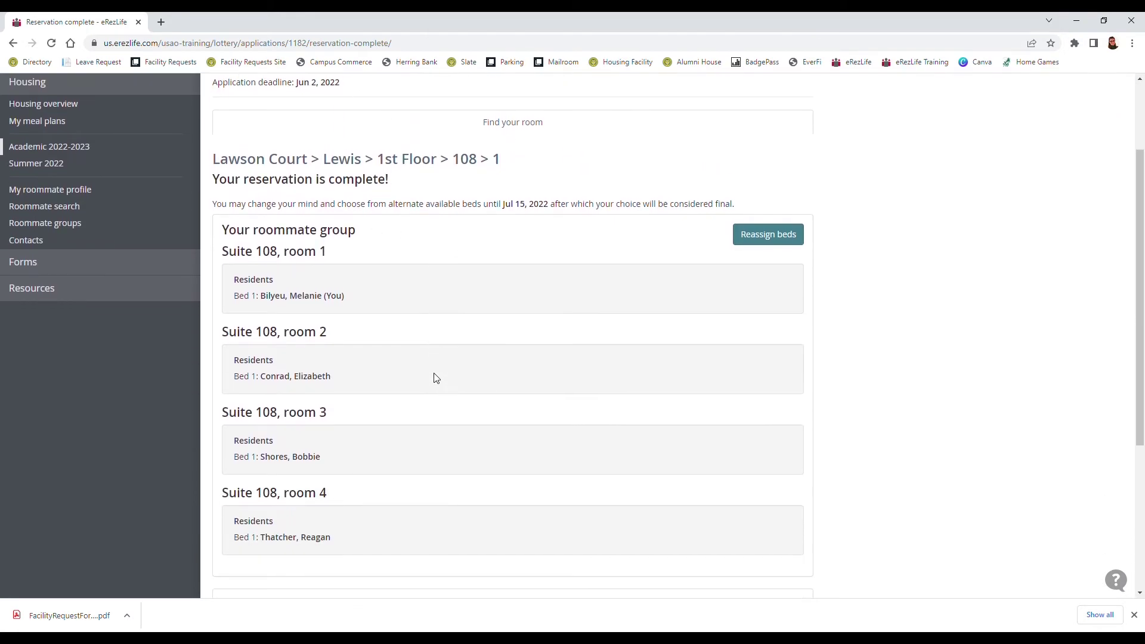
{"action": "scroll", "coordinate": [352, 192], "scroll_direction": "down", "scroll_amount": 1}
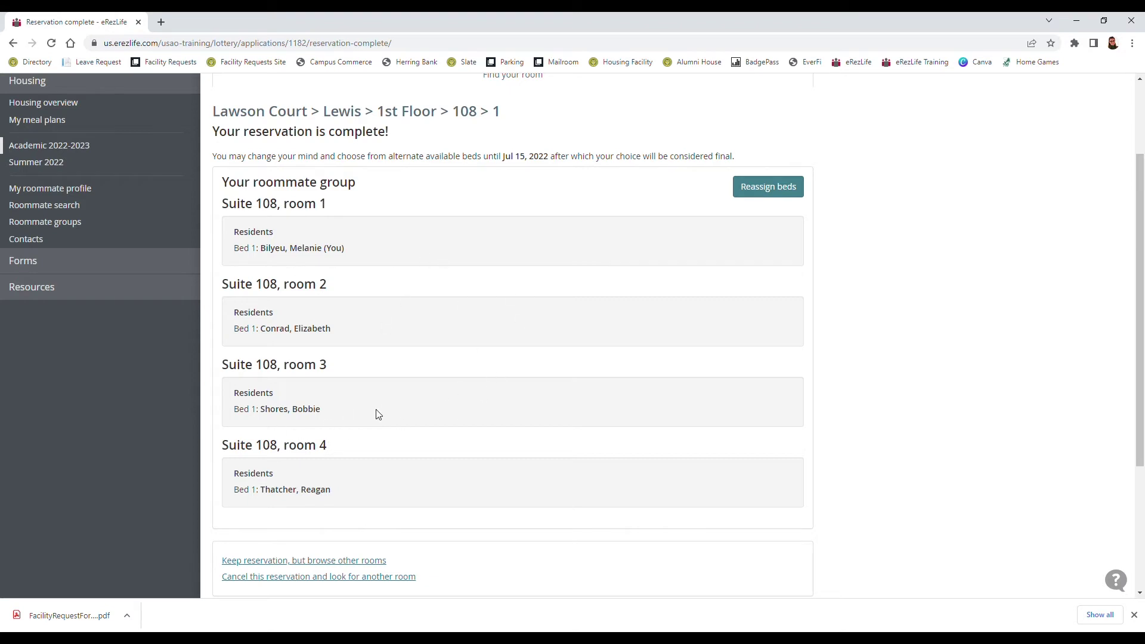
Swap the Bed 1 residents of Suite 108 rooms 2 and 3 and save the bed assignments
{"action": "left_click", "coordinate": [769, 195]}
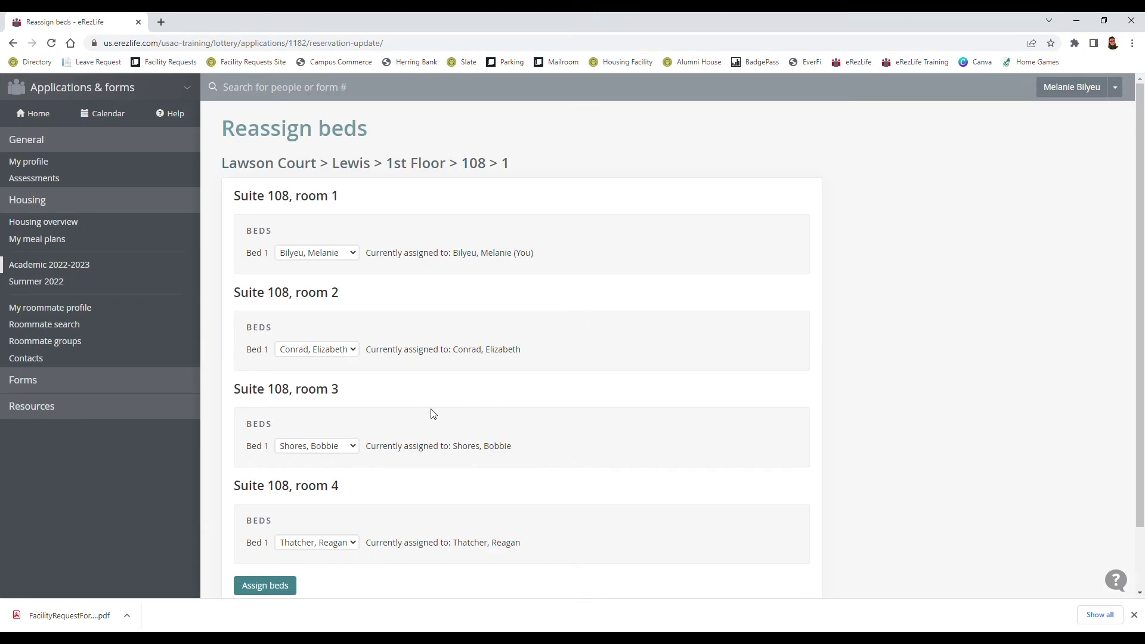
{"action": "left_click", "coordinate": [354, 355]}
{"action": "left_click", "coordinate": [336, 407]}
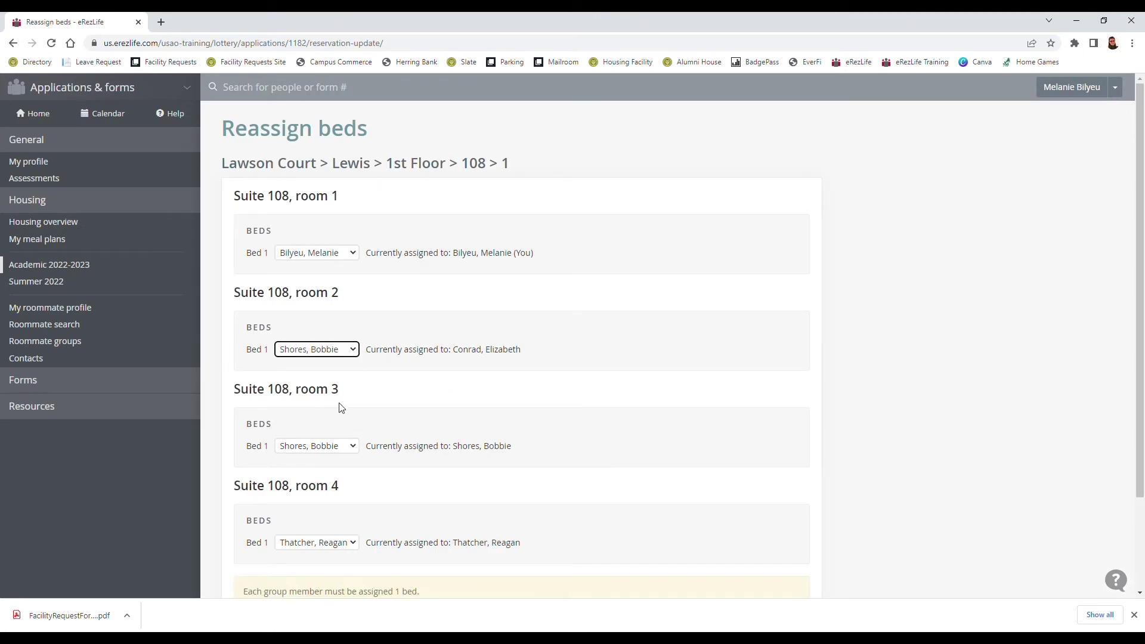
{"action": "left_click", "coordinate": [350, 448]}
{"action": "left_click", "coordinate": [342, 486]}
{"action": "scroll", "coordinate": [585, 423], "scroll_direction": "down", "scroll_amount": 1}
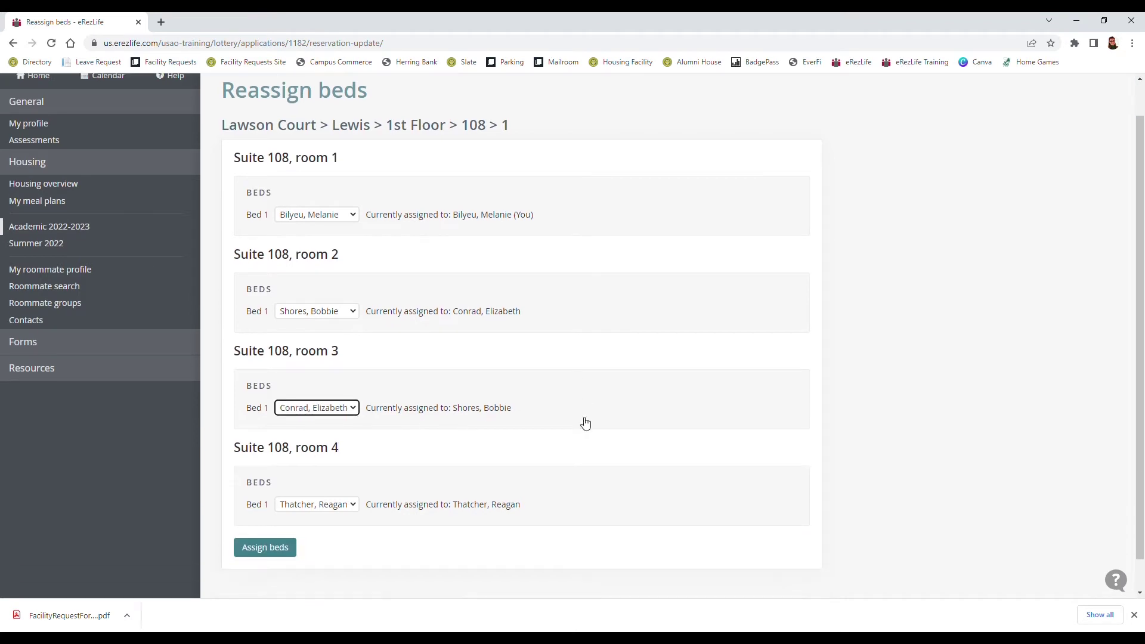
{"action": "left_click", "coordinate": [286, 514]}
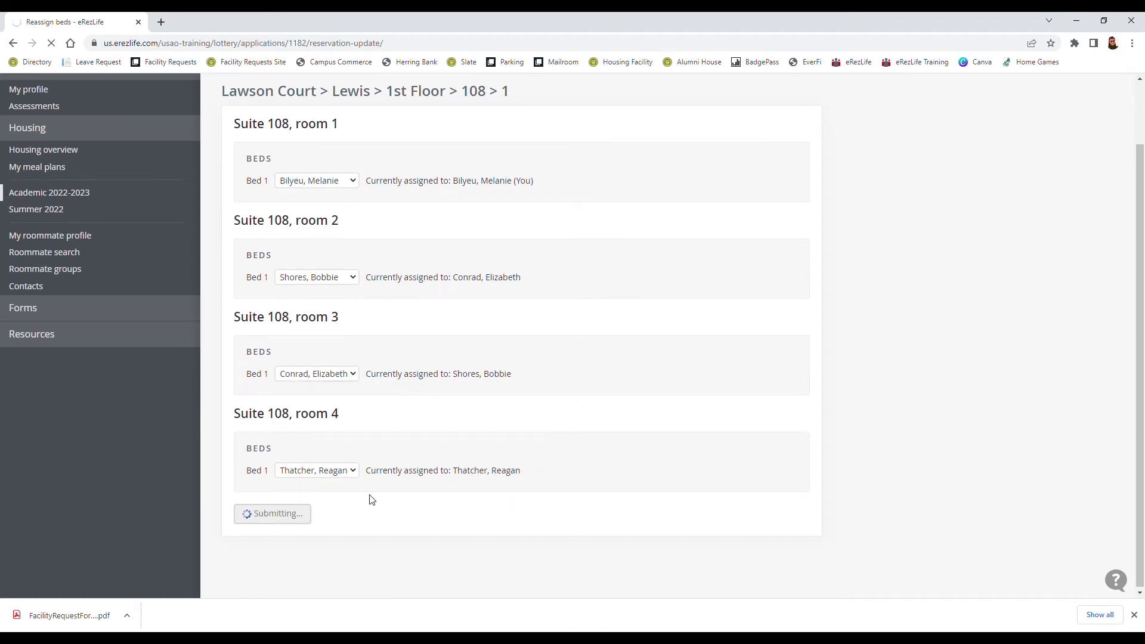
{"action": "scroll", "coordinate": [537, 445], "scroll_direction": "down", "scroll_amount": 3}
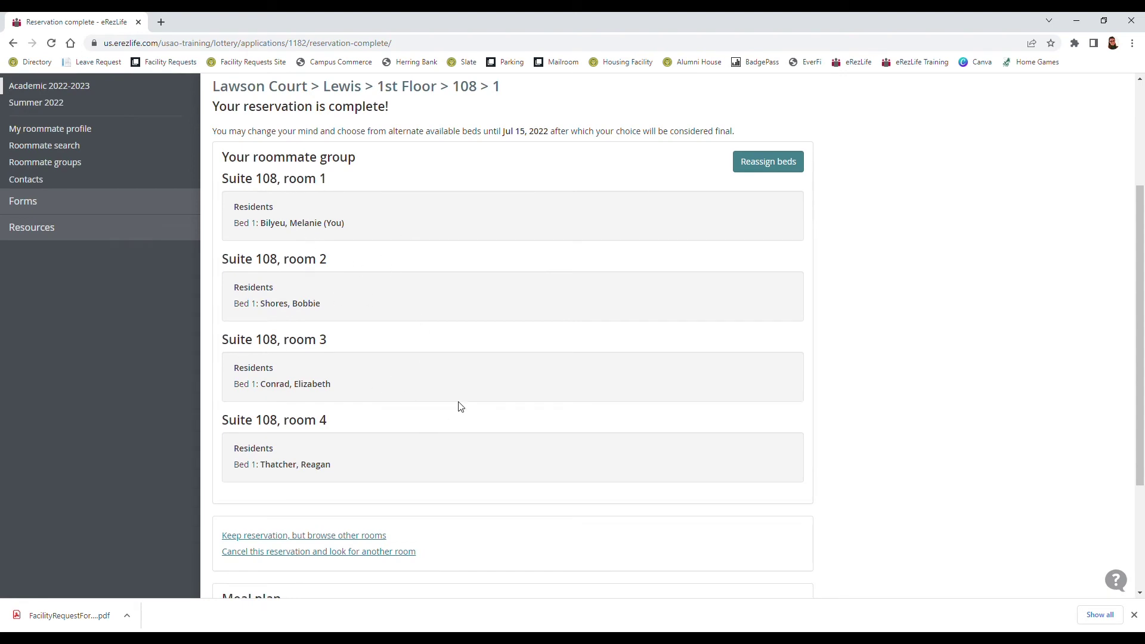
{"action": "scroll", "coordinate": [462, 404], "scroll_direction": "down", "scroll_amount": 3}
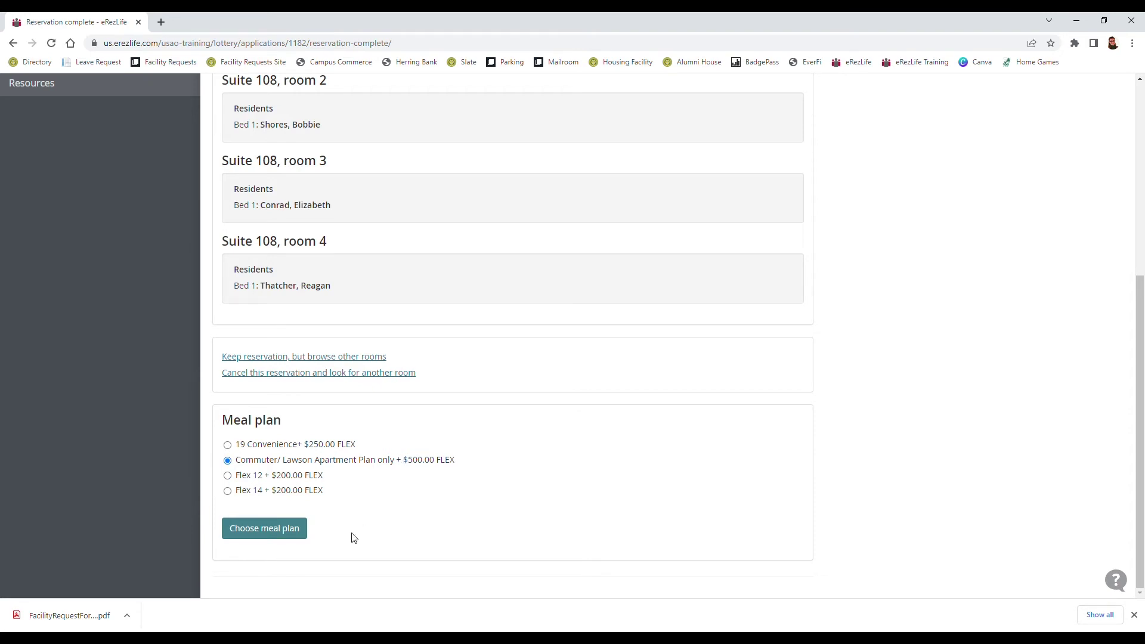
Save the Commuter/ Lawson Apartment Plan only + $500.00 FLEX meal plan for the reservation
{"action": "left_click", "coordinate": [261, 534]}
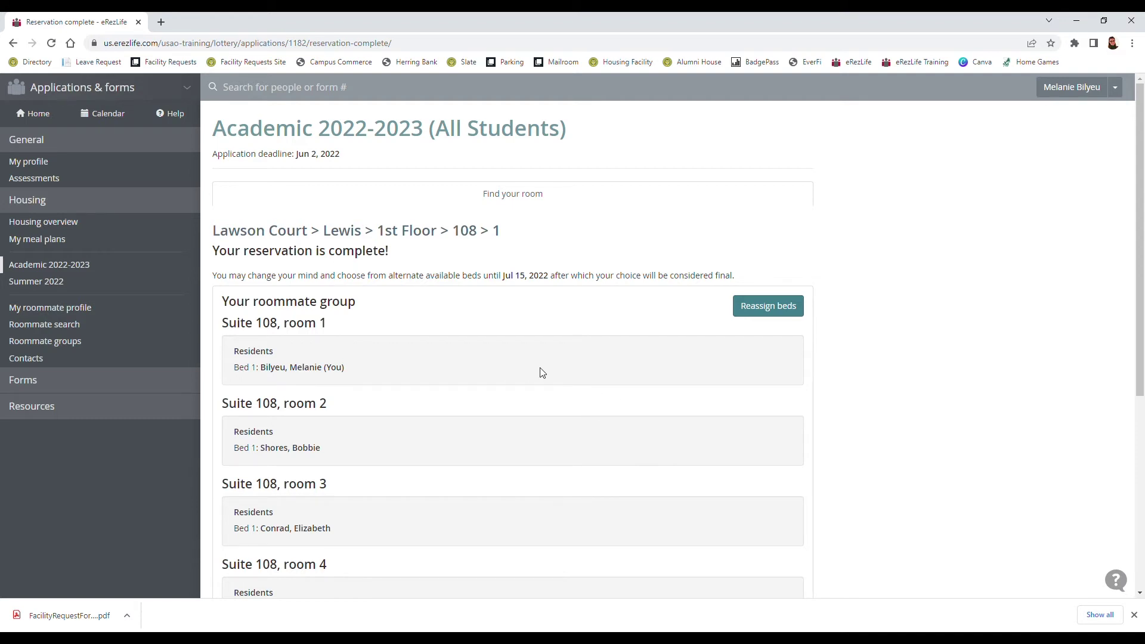
{"action": "scroll", "coordinate": [542, 372], "scroll_direction": "down", "scroll_amount": 5}
{"action": "scroll", "coordinate": [541, 372], "scroll_direction": "up", "scroll_amount": 5}
{"action": "scroll", "coordinate": [556, 363], "scroll_direction": "down", "scroll_amount": 2}
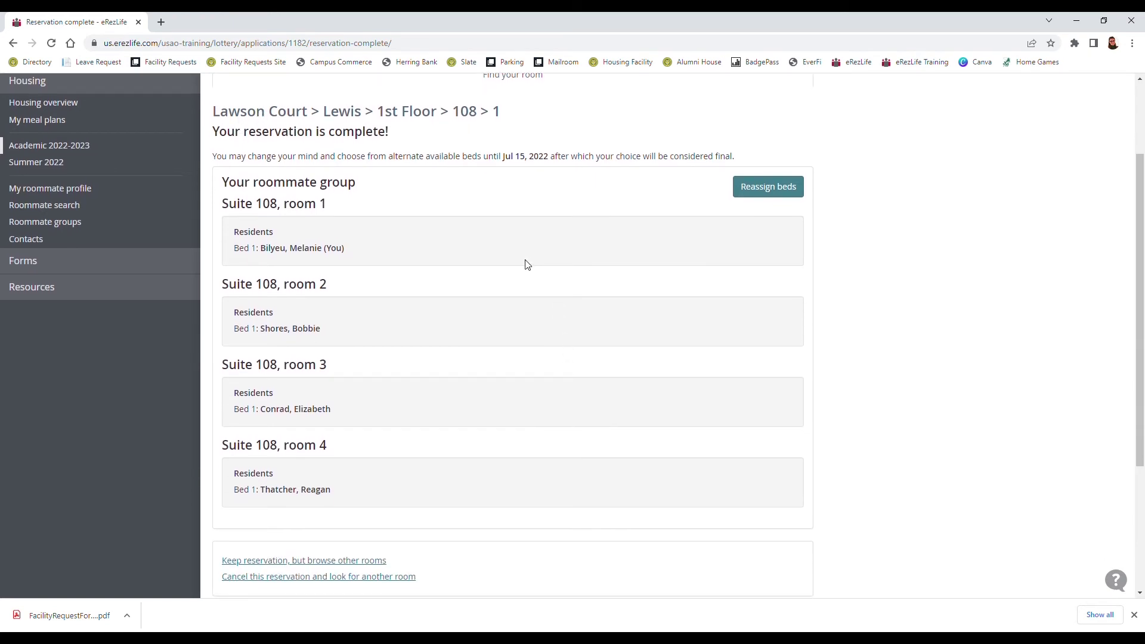
{"action": "scroll", "coordinate": [527, 266], "scroll_direction": "down", "scroll_amount": 3}
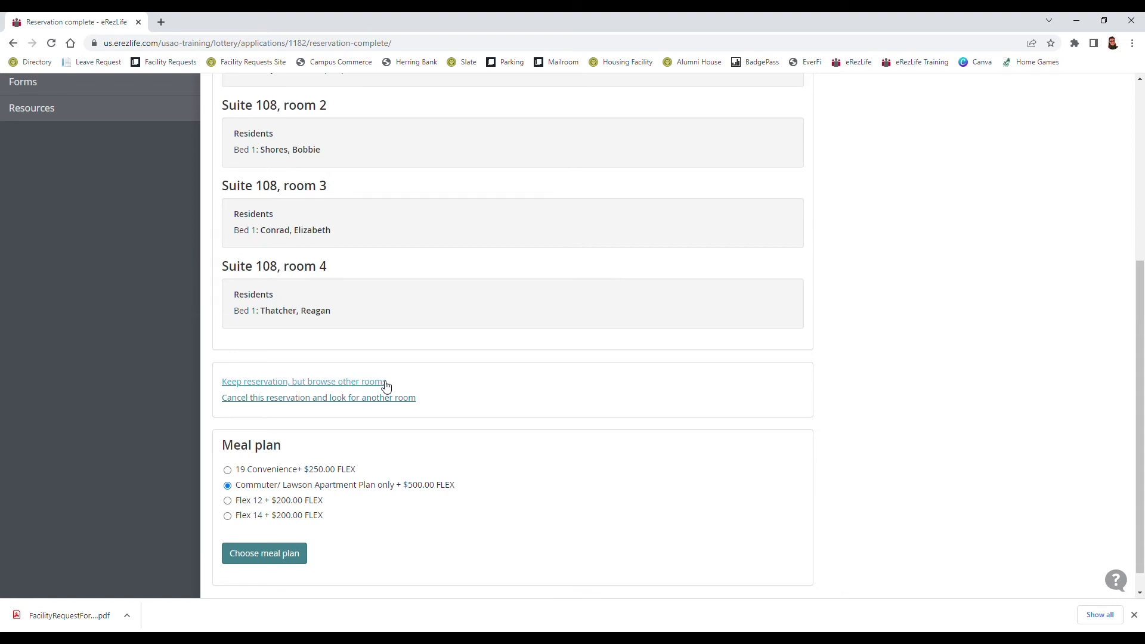
Keep the Lewis Suite 108 reservation and switch to searching all rooms
{"action": "left_click", "coordinate": [251, 388]}
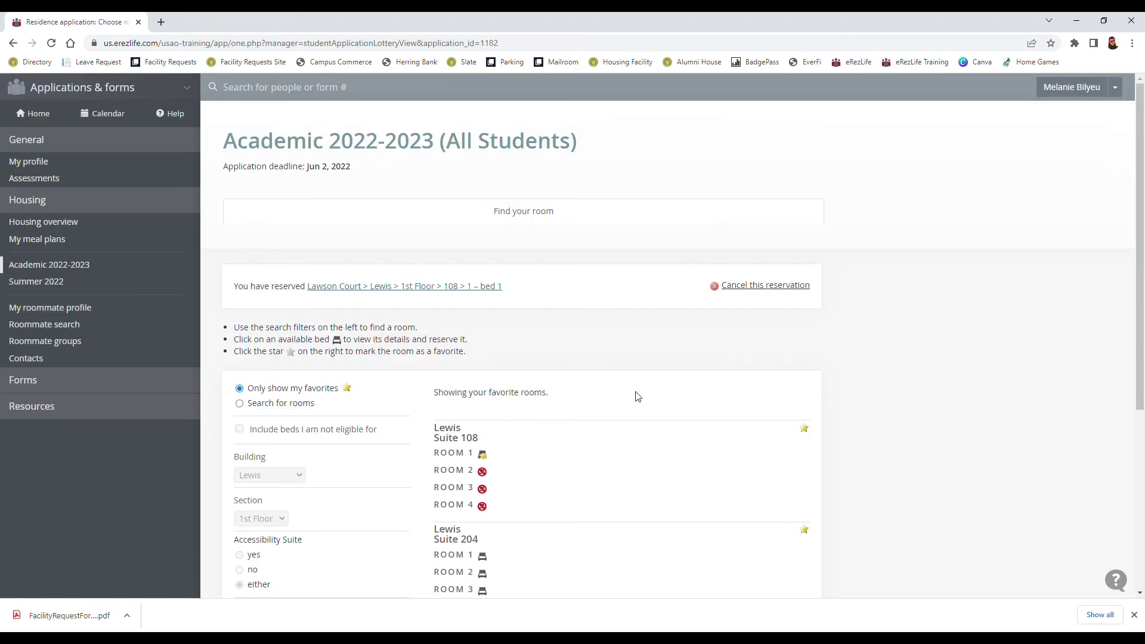
{"action": "scroll", "coordinate": [637, 397], "scroll_direction": "down", "scroll_amount": 1}
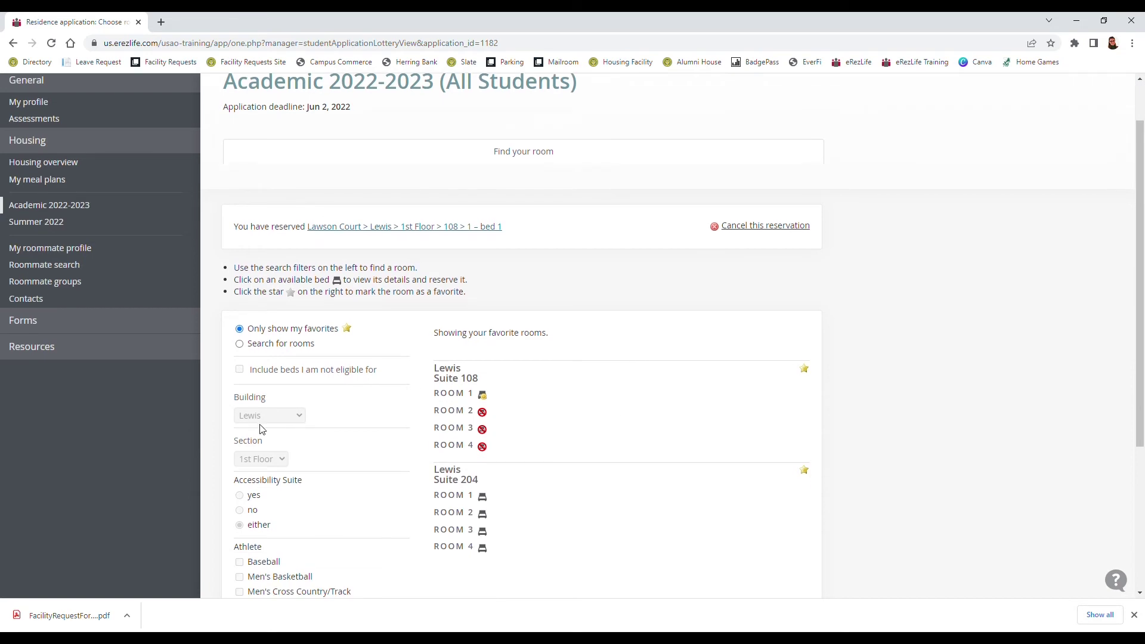
{"action": "left_click", "coordinate": [239, 344]}
{"action": "scroll", "coordinate": [352, 417], "scroll_direction": "down", "scroll_amount": 2}
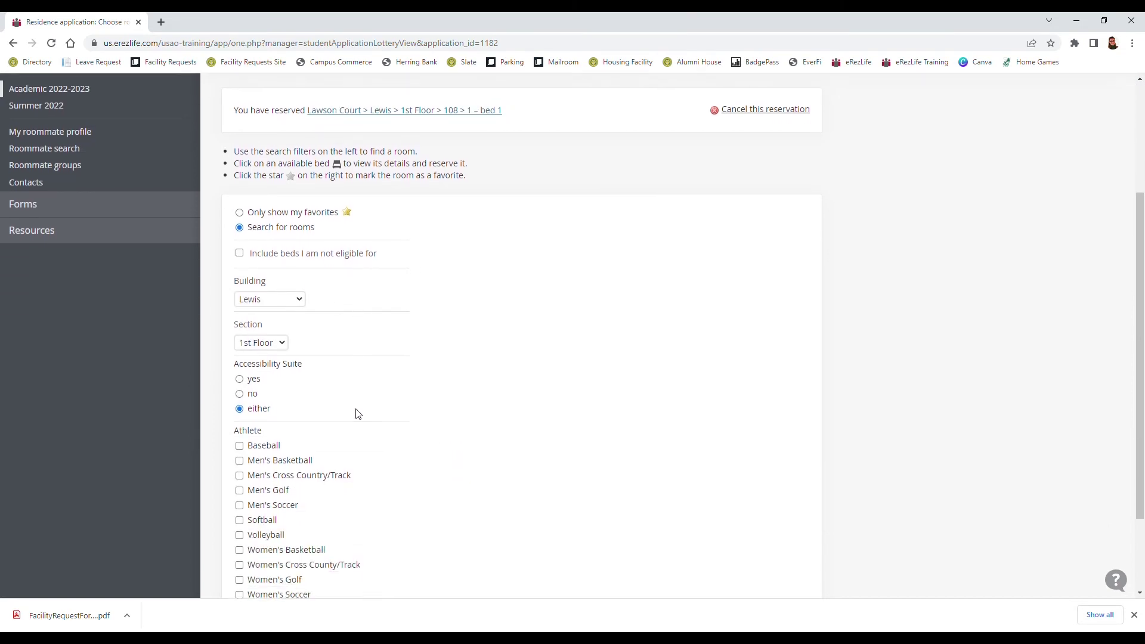
Search for rooms in Sparks, 3rd Floor, and review the 40 matches
{"action": "left_click", "coordinate": [300, 302]}
{"action": "left_click", "coordinate": [275, 406]}
{"action": "scroll", "coordinate": [386, 346], "scroll_direction": "down", "scroll_amount": 2}
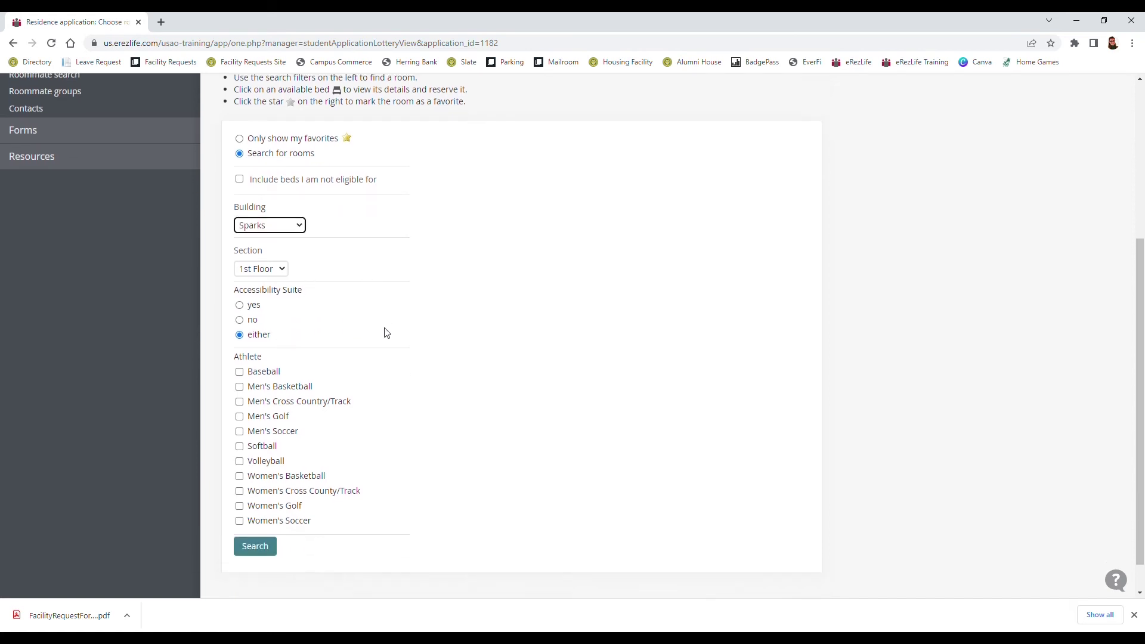
{"action": "left_click", "coordinate": [282, 233]}
{"action": "left_click", "coordinate": [279, 271]}
{"action": "left_click", "coordinate": [257, 509]}
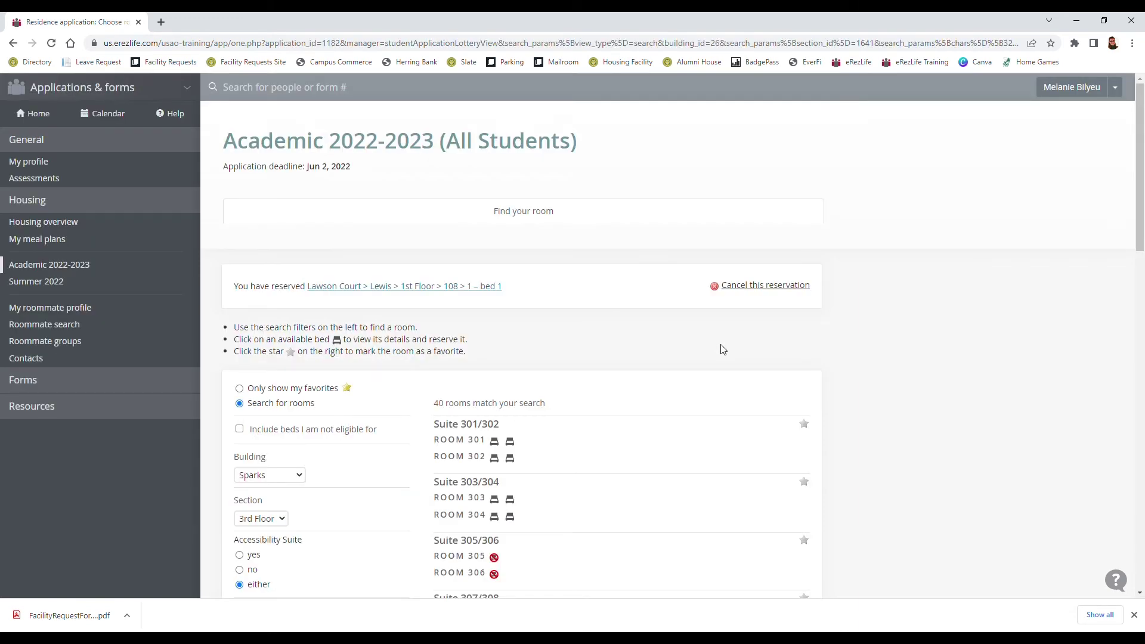
{"action": "scroll", "coordinate": [723, 348], "scroll_direction": "down", "scroll_amount": 6}
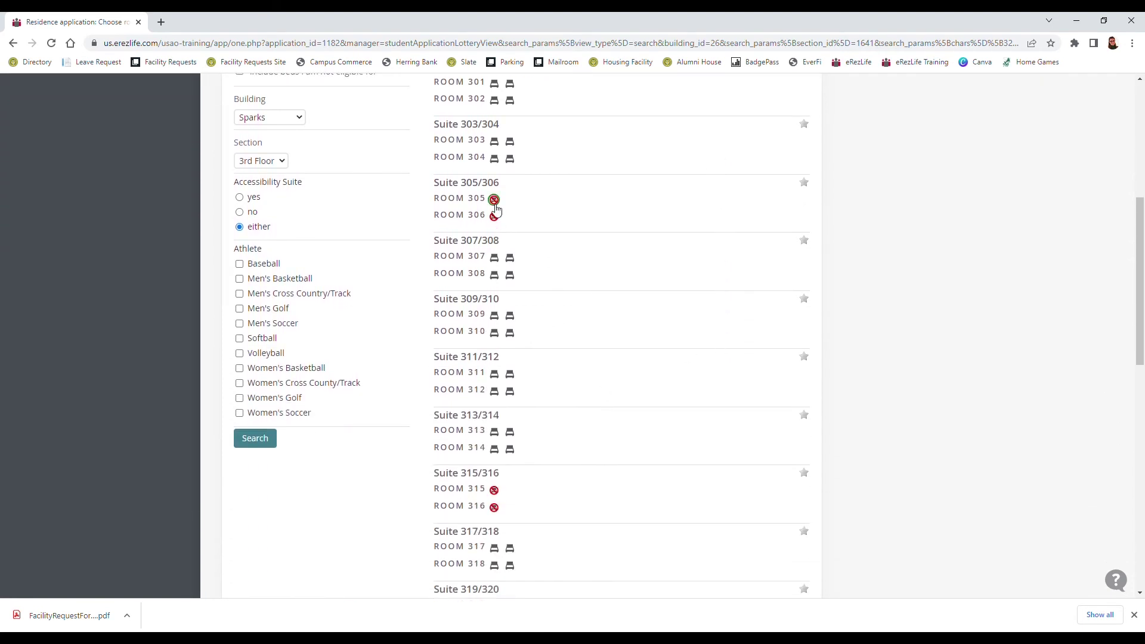
{"action": "scroll", "coordinate": [573, 376], "scroll_direction": "down", "scroll_amount": 5}
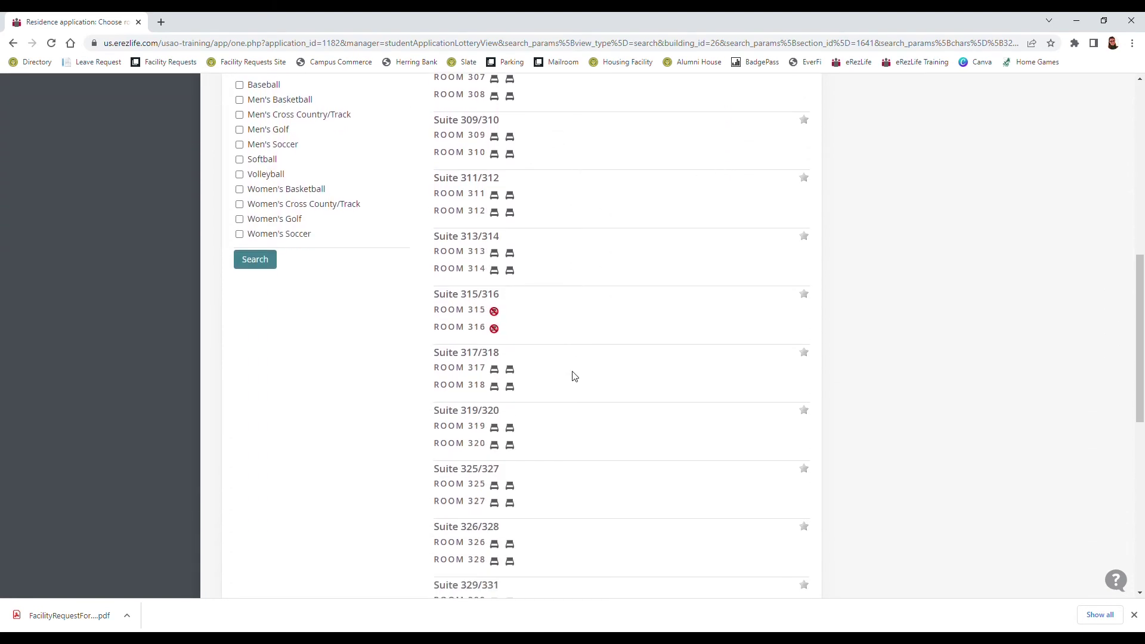
{"action": "scroll", "coordinate": [574, 376], "scroll_direction": "up", "scroll_amount": 8}
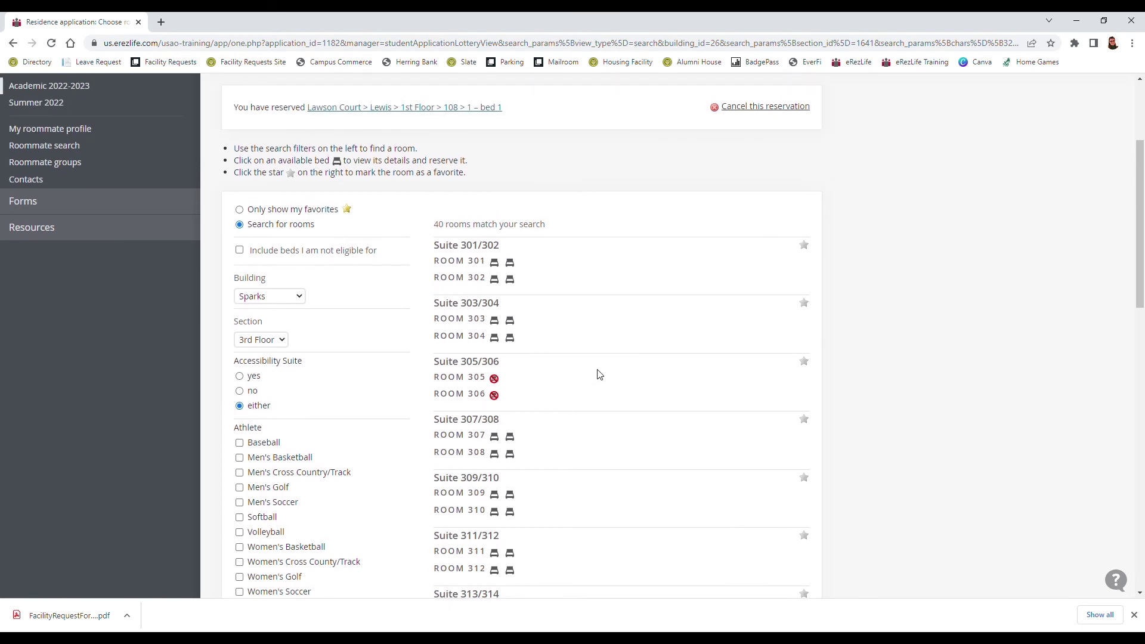
{"action": "scroll", "coordinate": [598, 374], "scroll_direction": "up", "scroll_amount": 1}
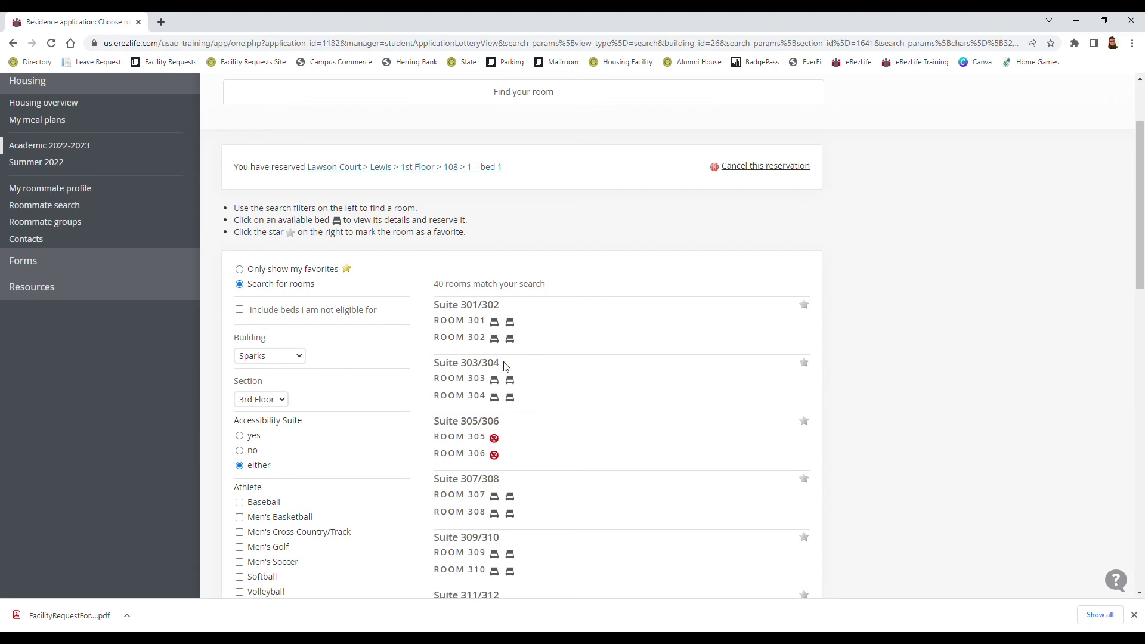
Take bed 1 in Sparks room 301, placing the roommate group in rooms 301 and 302
{"action": "left_click", "coordinate": [497, 322]}
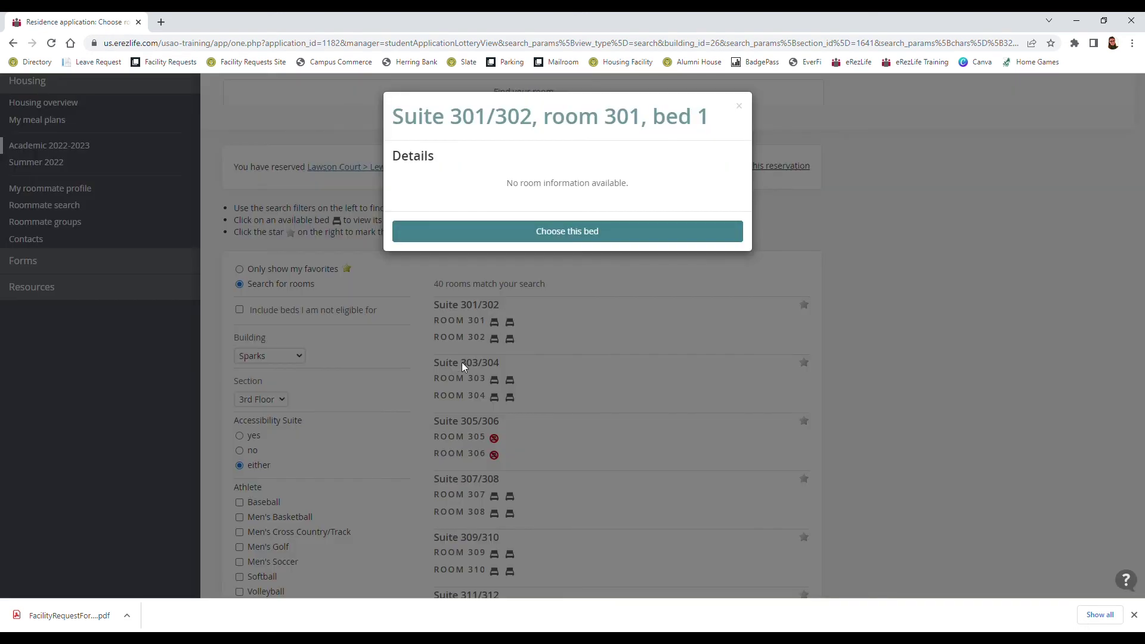
{"action": "left_click", "coordinate": [521, 231]}
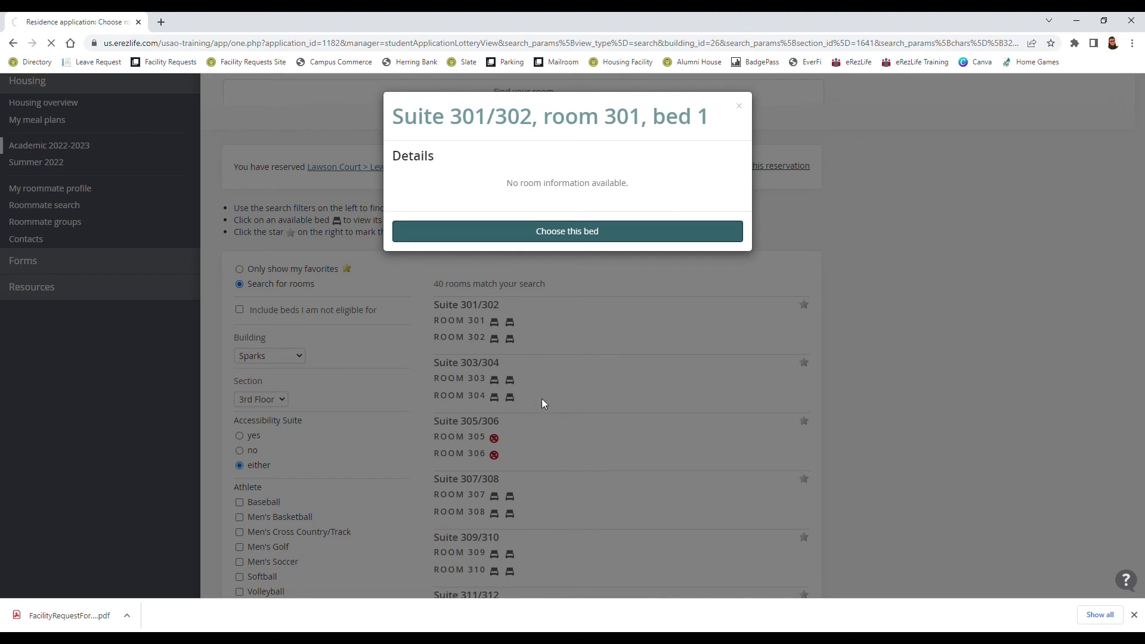
{"action": "scroll", "coordinate": [545, 442], "scroll_direction": "down", "scroll_amount": 1}
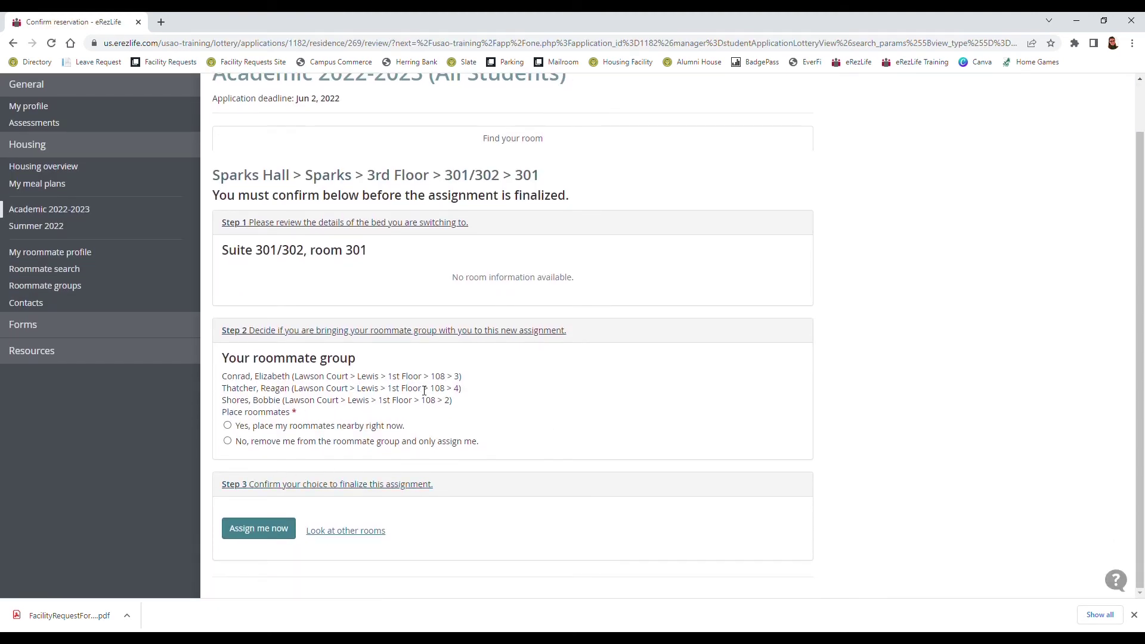
{"action": "left_click", "coordinate": [227, 426]}
{"action": "left_click", "coordinate": [275, 533]}
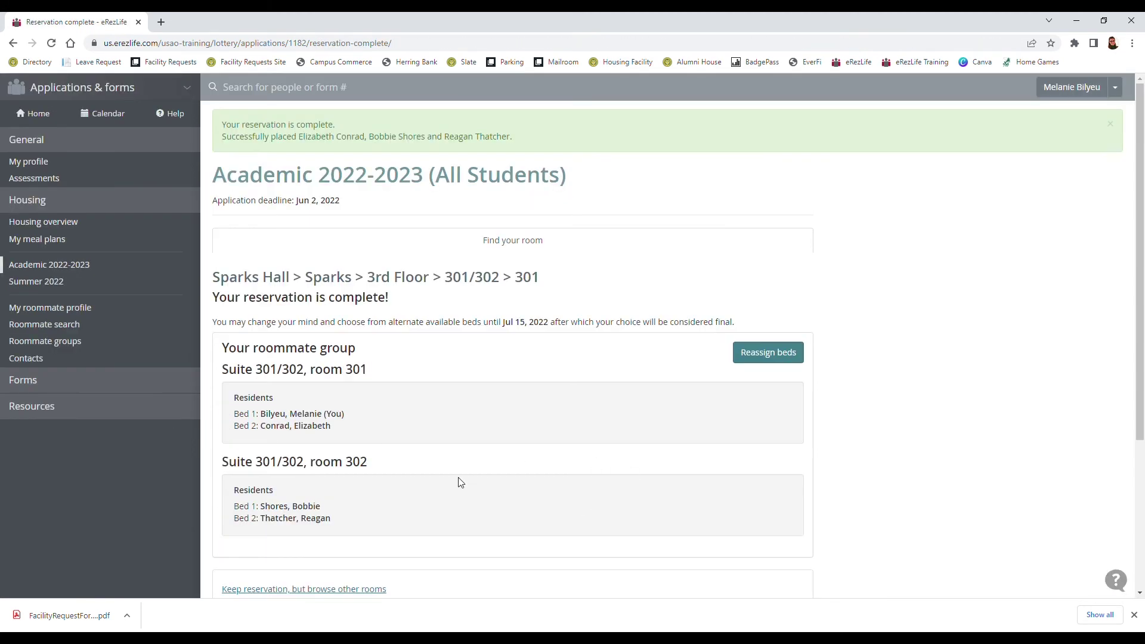
{"action": "scroll", "coordinate": [489, 439], "scroll_direction": "down", "scroll_amount": 2}
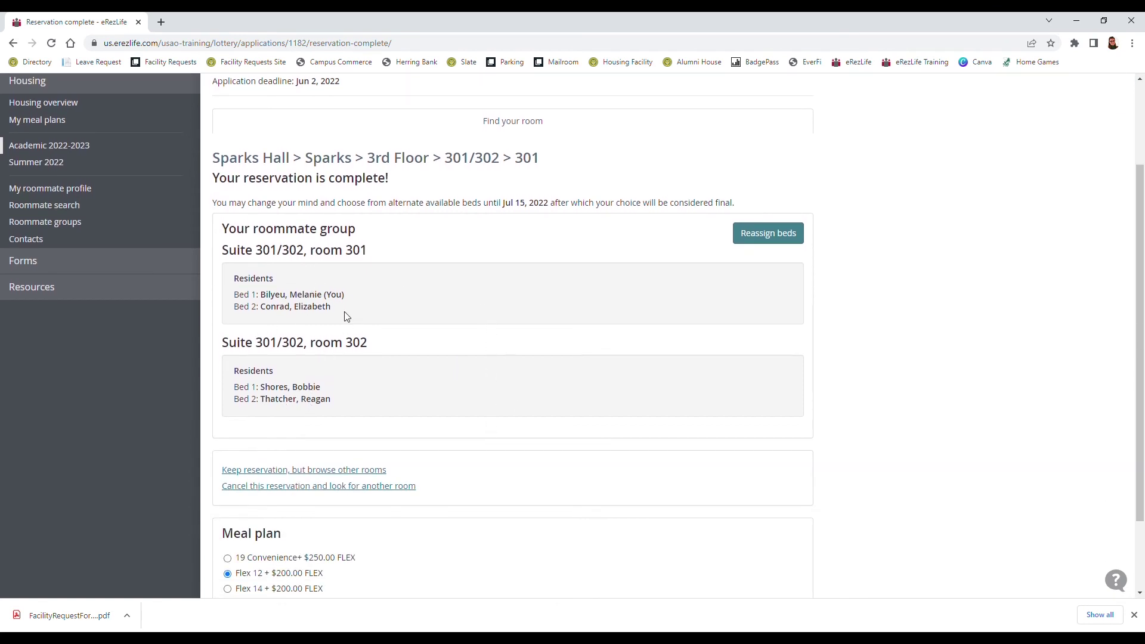
{"action": "scroll", "coordinate": [736, 245], "scroll_direction": "down", "scroll_amount": 1}
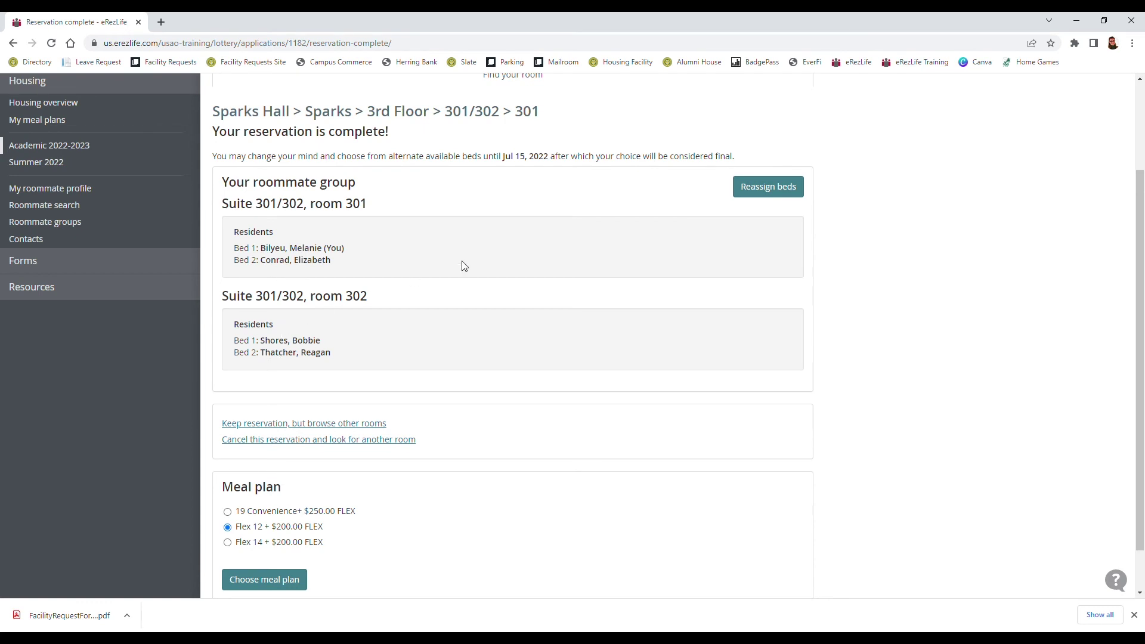
Swap the residents of room 301 bed 2 and room 302 bed 1, then save the assignments
{"action": "left_click", "coordinate": [766, 194]}
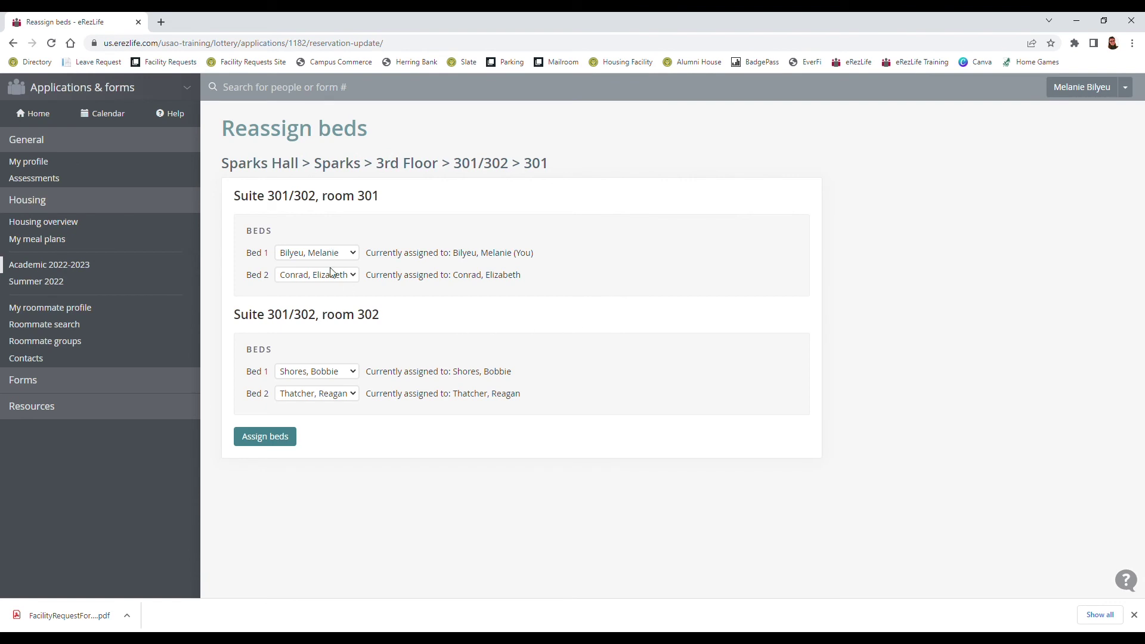
{"action": "left_click", "coordinate": [320, 330]}
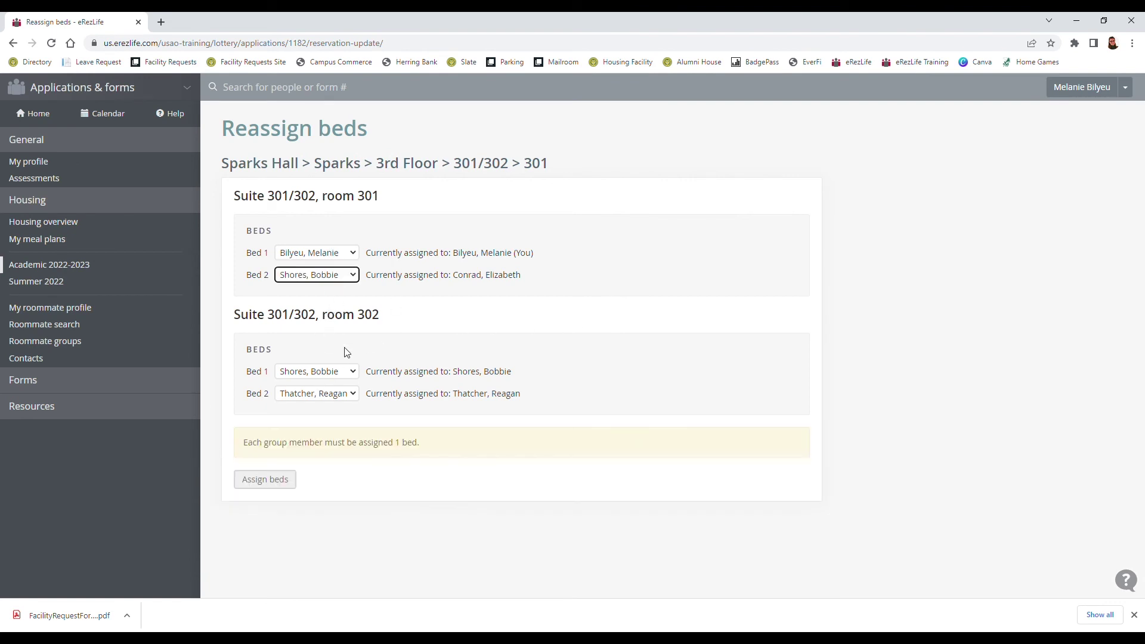
{"action": "left_click", "coordinate": [330, 414]}
{"action": "left_click", "coordinate": [268, 440]}
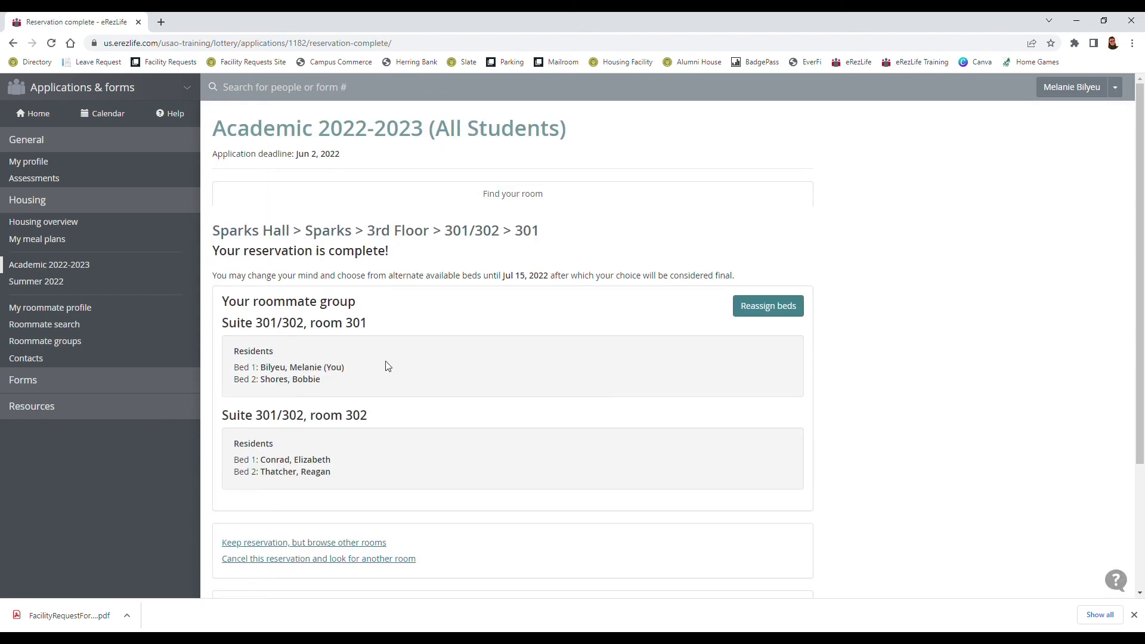
Choose the Flex 14 + $200.00 FLEX meal plan for the reservation
{"action": "scroll", "coordinate": [404, 338], "scroll_direction": "down", "scroll_amount": 2}
{"action": "scroll", "coordinate": [427, 328], "scroll_direction": "up", "scroll_amount": 1}
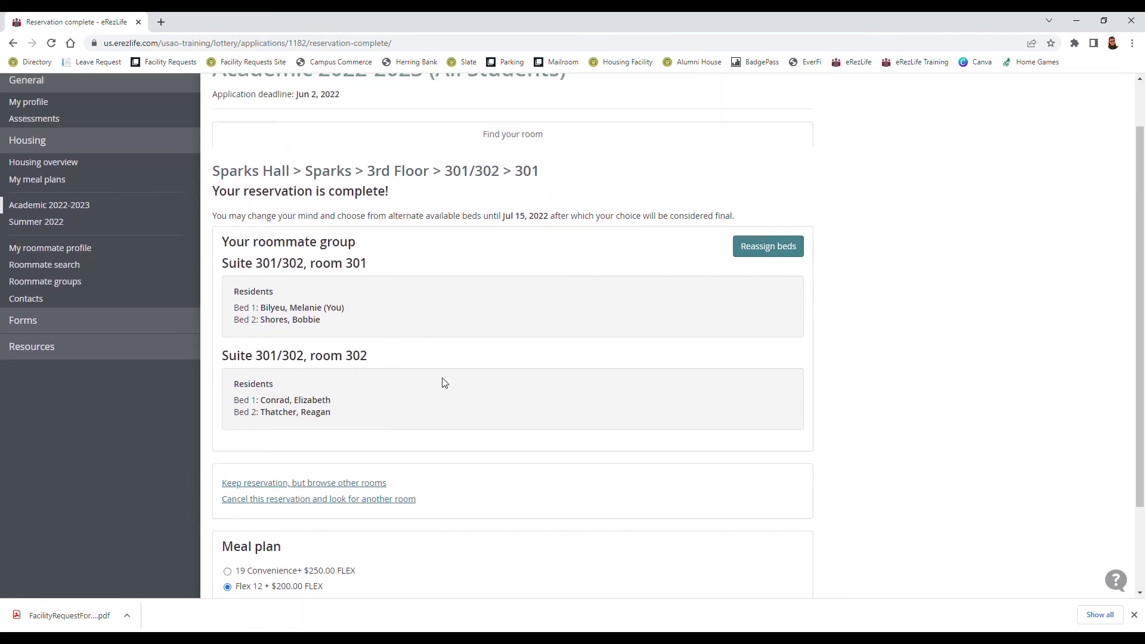
{"action": "scroll", "coordinate": [462, 411], "scroll_direction": "down", "scroll_amount": 2}
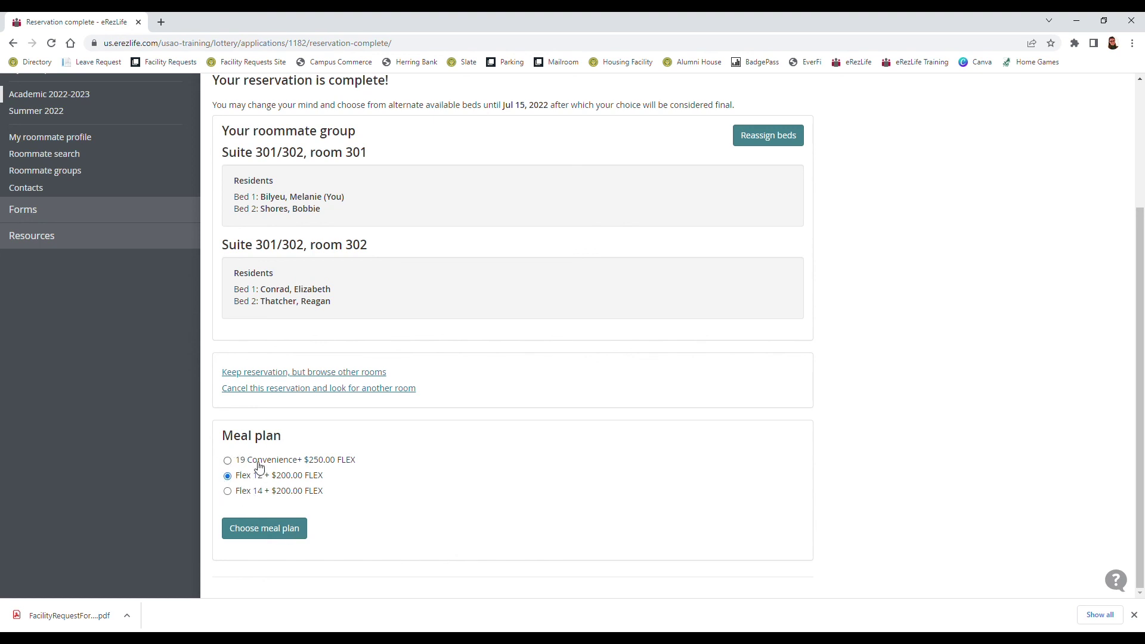
{"action": "left_click", "coordinate": [243, 493]}
{"action": "left_click", "coordinate": [264, 530]}
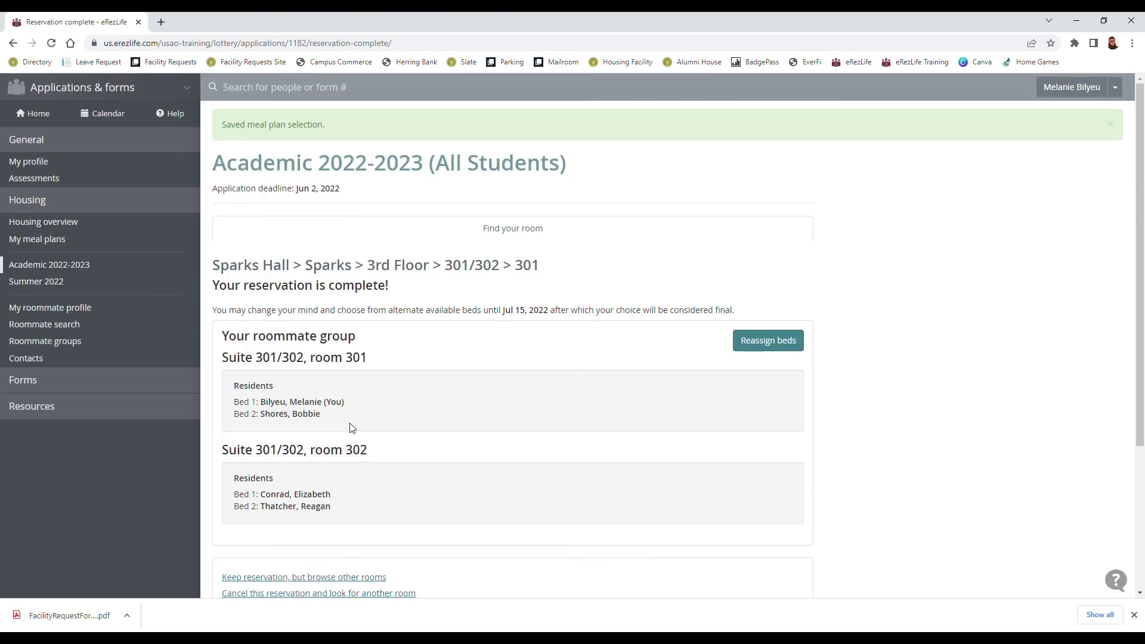
Confirm Flex 14 + $200.00 FLEX under My meal plans, then go to Housing overview
{"action": "left_click", "coordinate": [53, 240]}
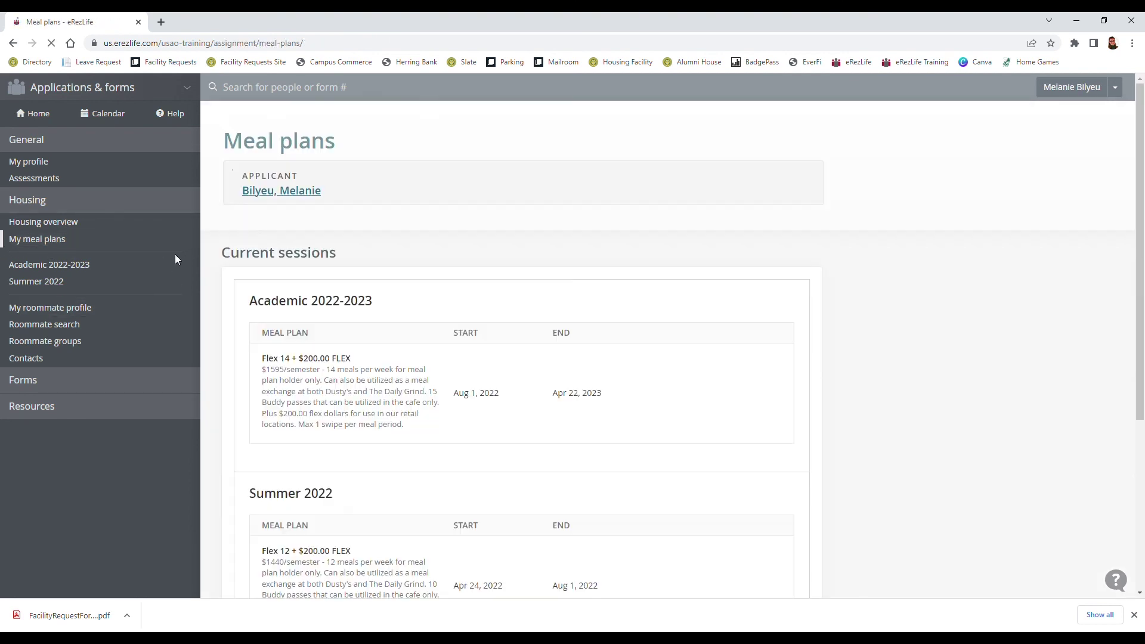
{"action": "scroll", "coordinate": [360, 370], "scroll_direction": "down", "scroll_amount": 1}
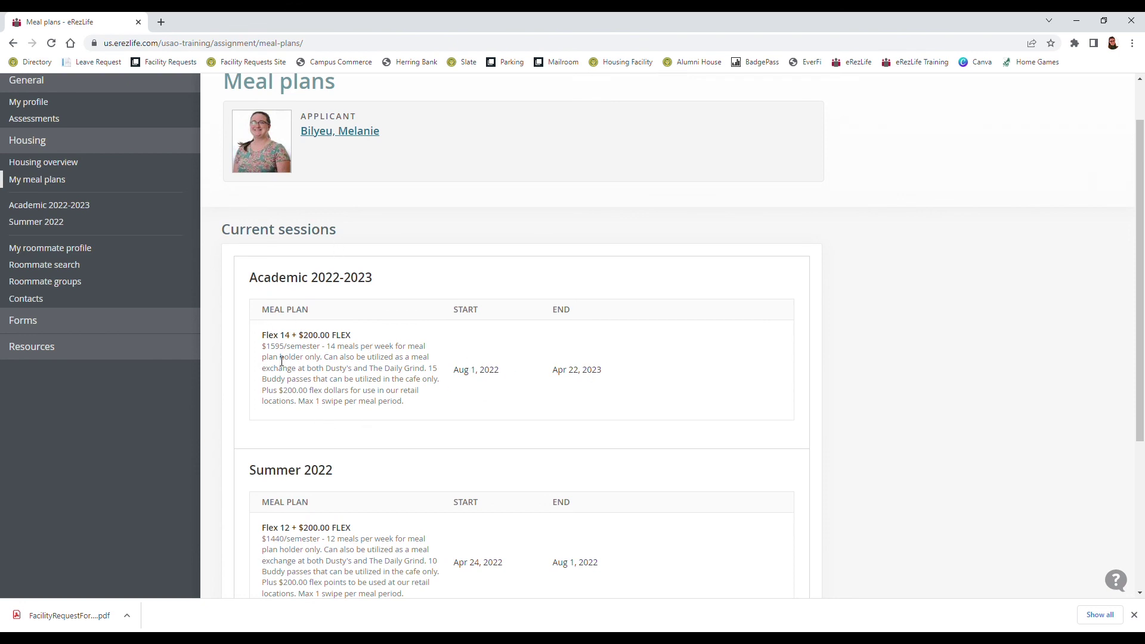
{"action": "left_click_drag", "start_coordinate": [277, 353], "coordinate": [430, 398]}
{"action": "left_click", "coordinate": [405, 423]}
{"action": "scroll", "coordinate": [75, 292], "scroll_direction": "up", "scroll_amount": 1}
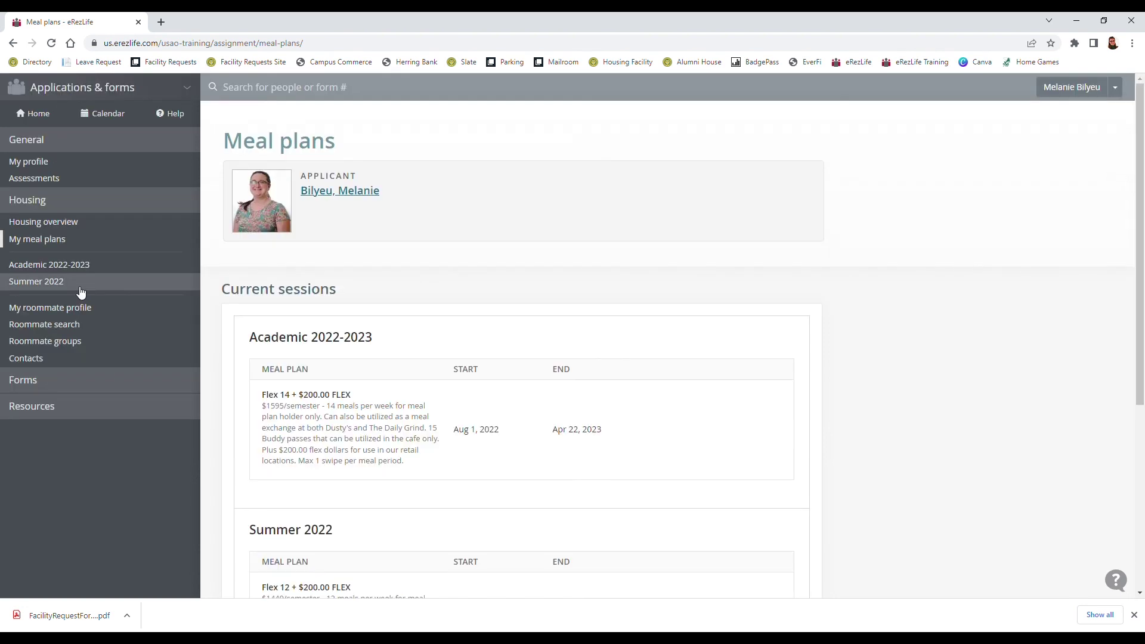
{"action": "left_click", "coordinate": [60, 223]}
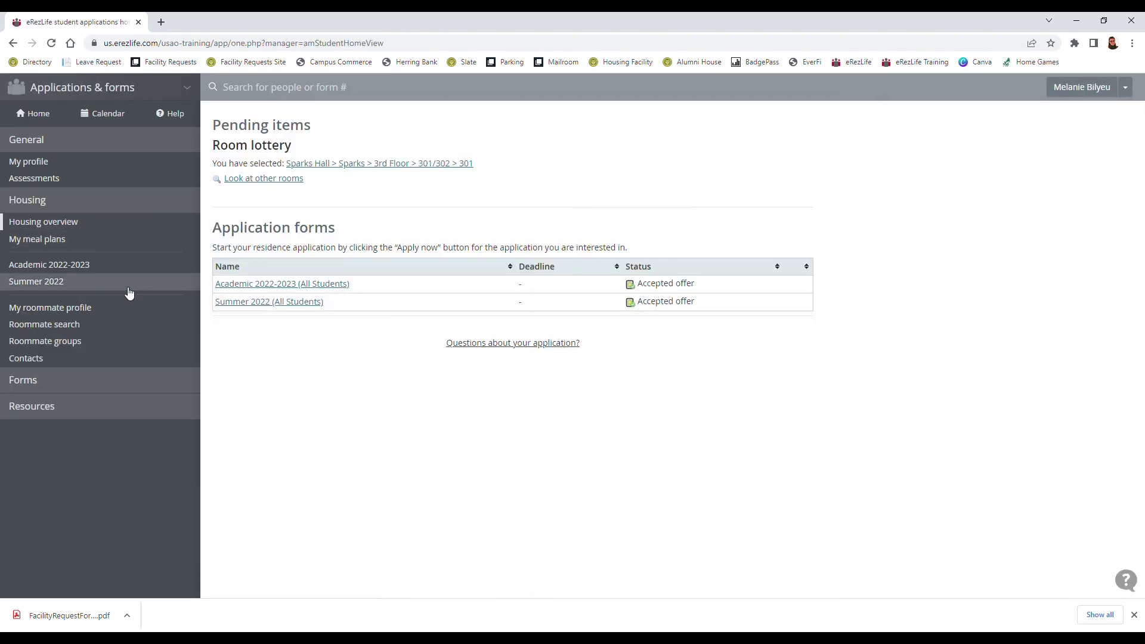